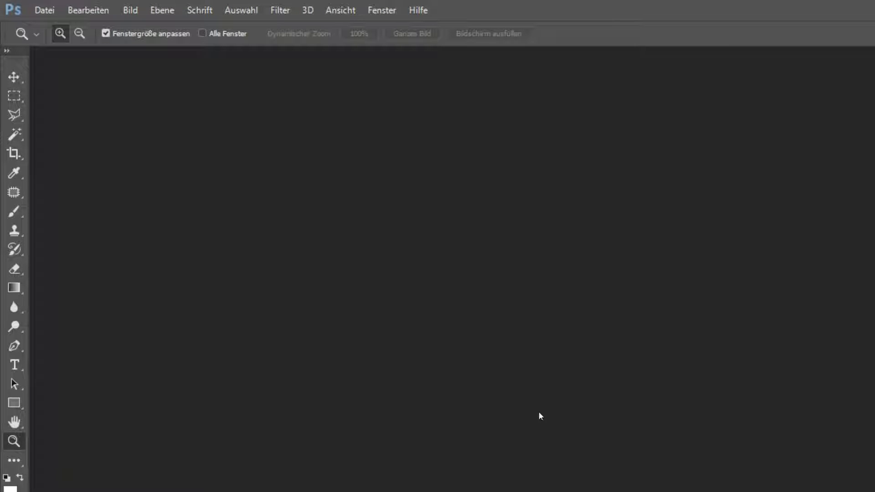
- Set up a new 1600 × 900 pixel, 72 ppi document with a transparent background
{"action": "left_click", "coordinate": [45, 11]}
{"action": "left_click", "coordinate": [54, 27]}
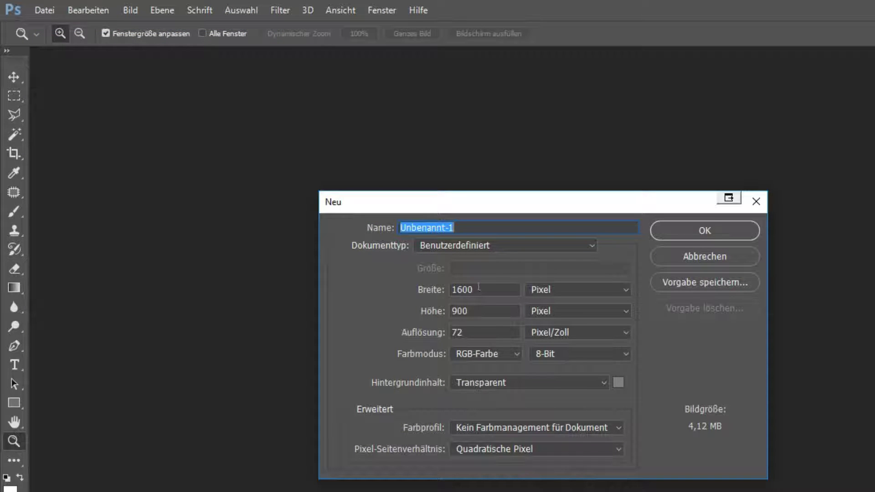
{"action": "mouse_move", "coordinate": [485, 288]}
{"action": "left_mouse_down"}
{"action": "mouse_move", "coordinate": [453, 289]}
{"action": "mouse_move", "coordinate": [451, 311]}
{"action": "left_mouse_up"}
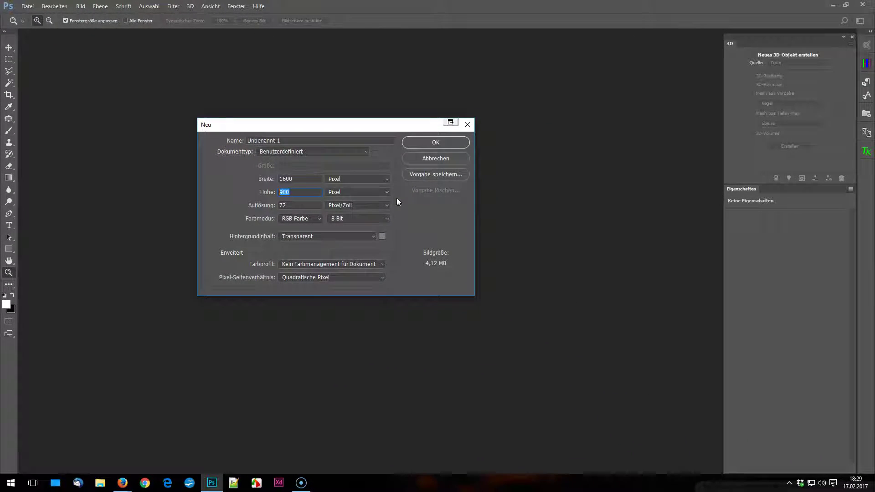
{"action": "left_click", "coordinate": [434, 145]}
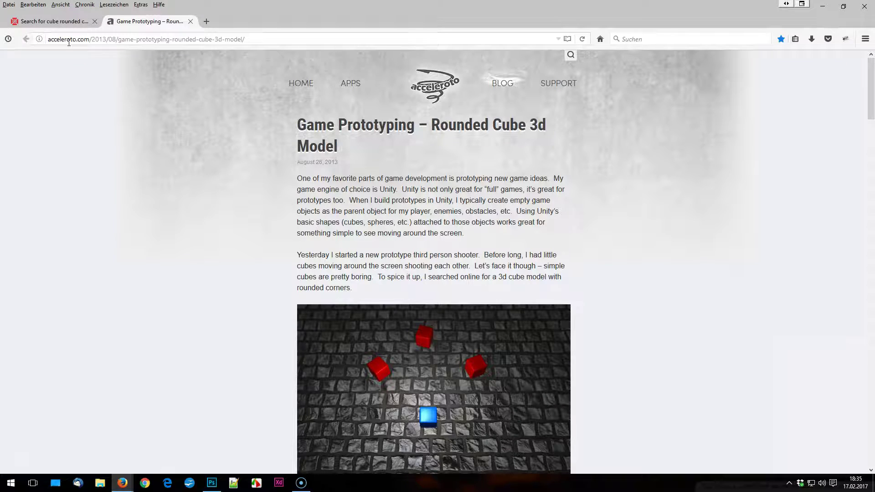
{"action": "scroll", "coordinate": [254, 238], "scroll_direction": "down", "scroll_amount": 4}
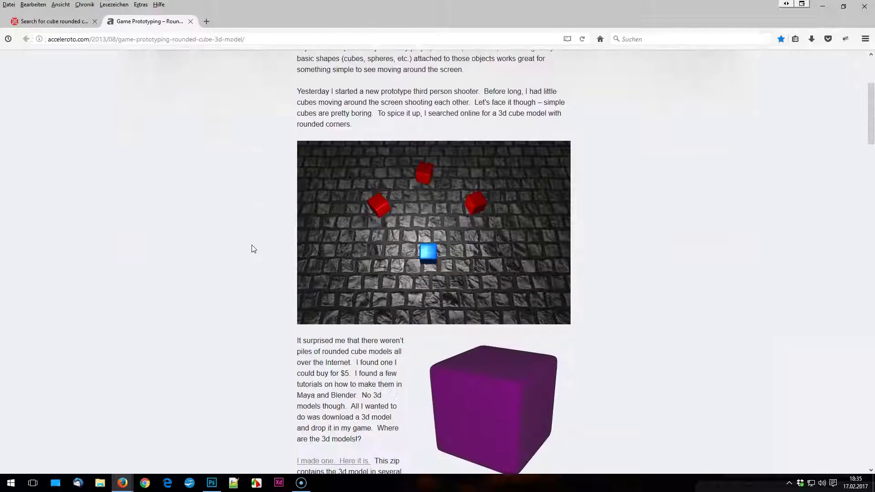
{"action": "scroll", "coordinate": [253, 241], "scroll_direction": "down", "scroll_amount": 3}
{"action": "scroll", "coordinate": [252, 248], "scroll_direction": "down", "scroll_amount": 1}
{"action": "scroll", "coordinate": [250, 248], "scroll_direction": "down", "scroll_amount": 2}
{"action": "scroll", "coordinate": [250, 249], "scroll_direction": "down", "scroll_amount": 2}
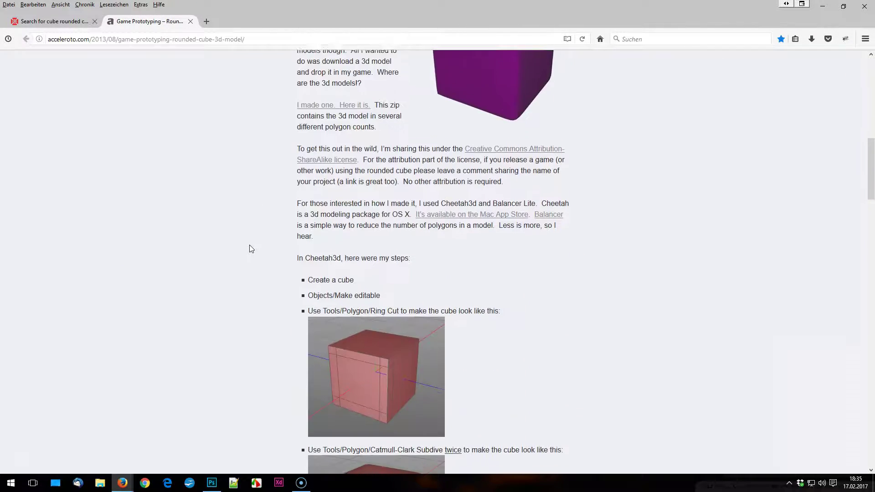
{"action": "scroll", "coordinate": [249, 249], "scroll_direction": "down", "scroll_amount": 4}
{"action": "scroll", "coordinate": [248, 250], "scroll_direction": "down", "scroll_amount": 3}
{"action": "scroll", "coordinate": [249, 250], "scroll_direction": "up", "scroll_amount": 8}
{"action": "scroll", "coordinate": [249, 250], "scroll_direction": "up", "scroll_amount": 4}
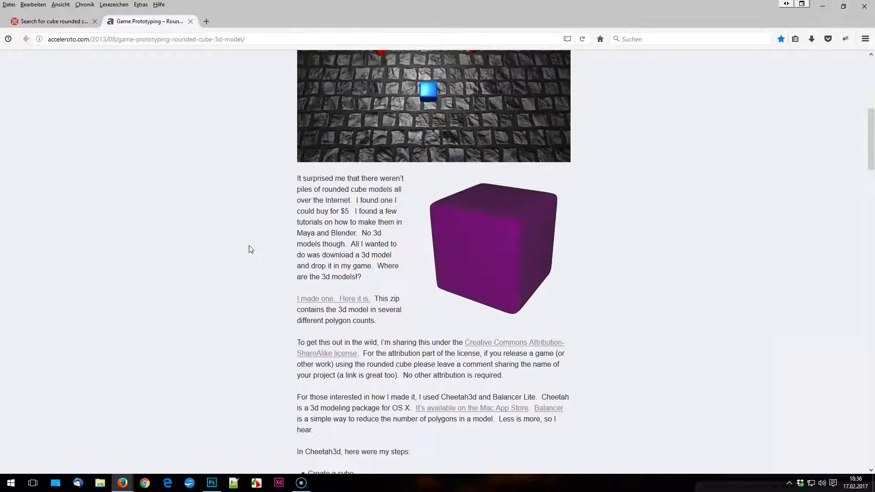
{"action": "scroll", "coordinate": [249, 249], "scroll_direction": "up", "scroll_amount": 2}
{"action": "scroll", "coordinate": [249, 250], "scroll_direction": "down", "scroll_amount": 1}
{"action": "scroll", "coordinate": [249, 249], "scroll_direction": "down", "scroll_amount": 1}
{"action": "scroll", "coordinate": [249, 250], "scroll_direction": "down", "scroll_amount": 1}
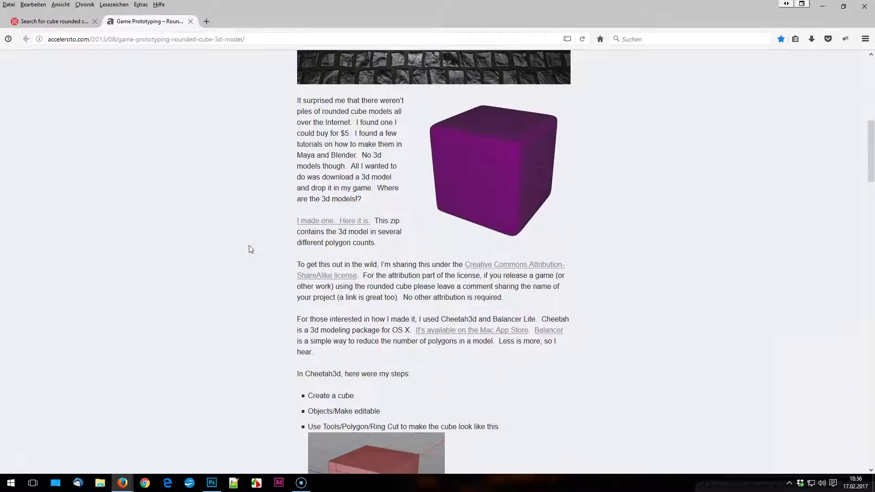
{"action": "left_click_drag", "start_coordinate": [502, 297], "coordinate": [312, 261]}
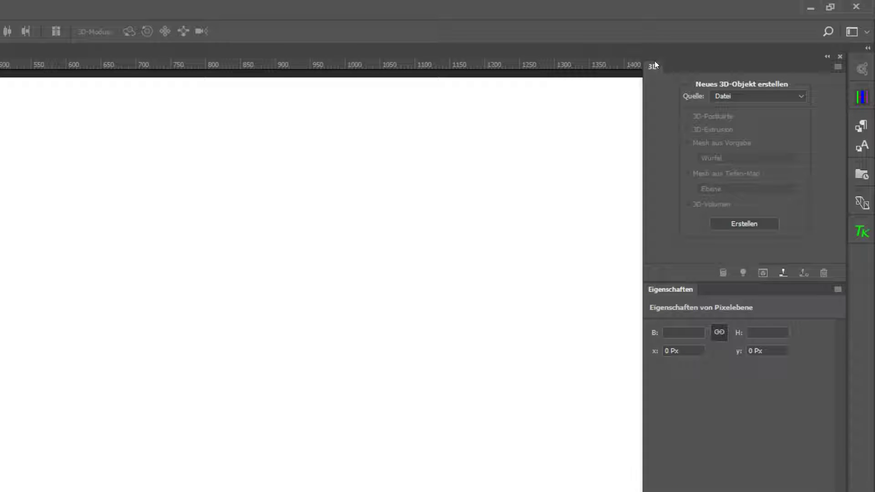
- Set the 3D source to Datei and create an object from 'cube rounded - 554 faces.obj'
{"action": "left_click", "coordinate": [802, 96]}
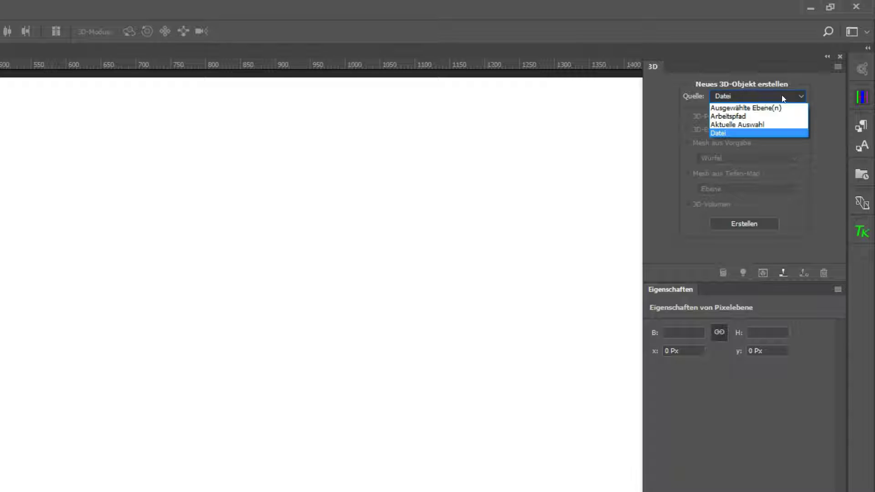
{"action": "left_click", "coordinate": [733, 129]}
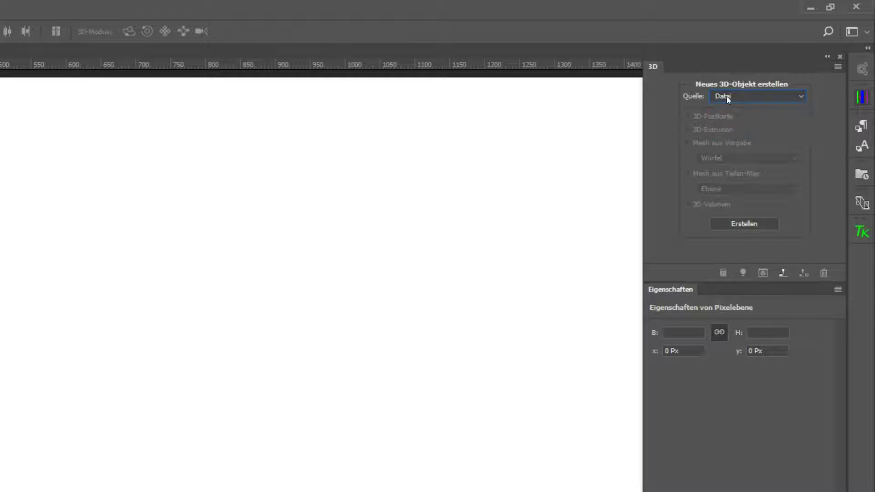
{"action": "left_click", "coordinate": [746, 223]}
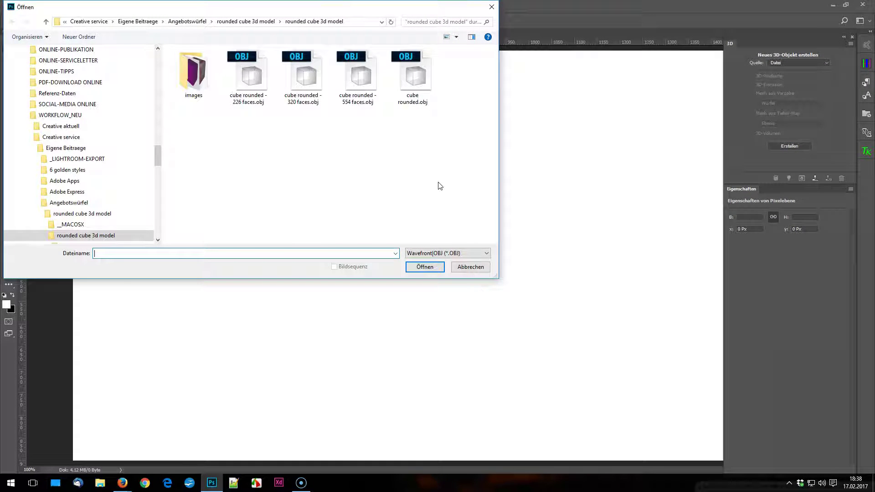
{"action": "left_click", "coordinate": [363, 82]}
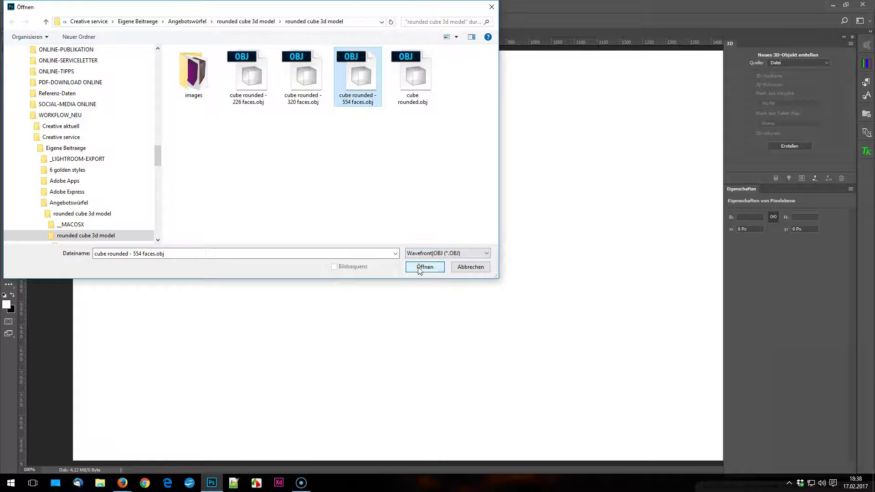
{"action": "left_click", "coordinate": [419, 269]}
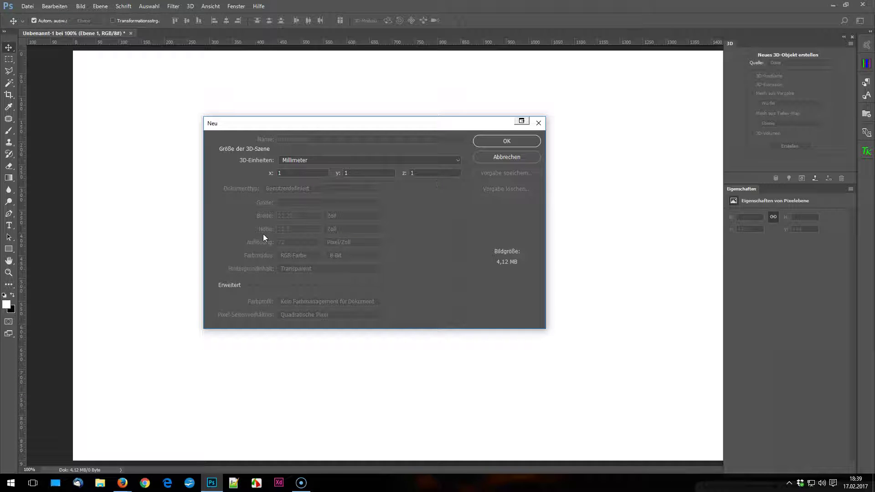
- Use centimetre 3D units with a 10 × 10 × 10 scene size to create the cube
{"action": "left_click", "coordinate": [455, 164]}
{"action": "left_click", "coordinate": [356, 177]}
{"action": "type", "text": "10"}
{"action": "key", "text": "ctrl+a"}
{"action": "left_click", "coordinate": [507, 138]}
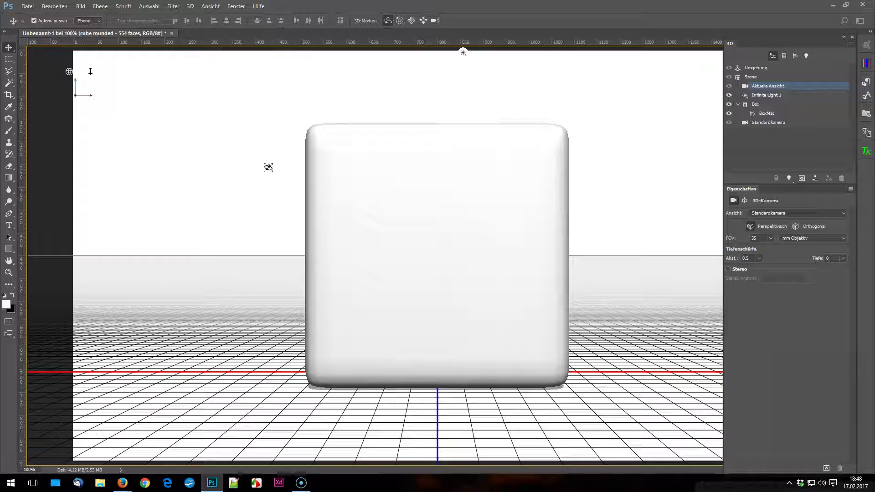
- Orbit the camera to a three-quarter view of the cube, undoing a trial cube rotation
{"action": "mouse_move", "coordinate": [250, 169]}
{"action": "left_mouse_down"}
{"action": "mouse_move", "coordinate": [324, 143]}
{"action": "mouse_move", "coordinate": [458, 387]}
{"action": "left_mouse_up"}
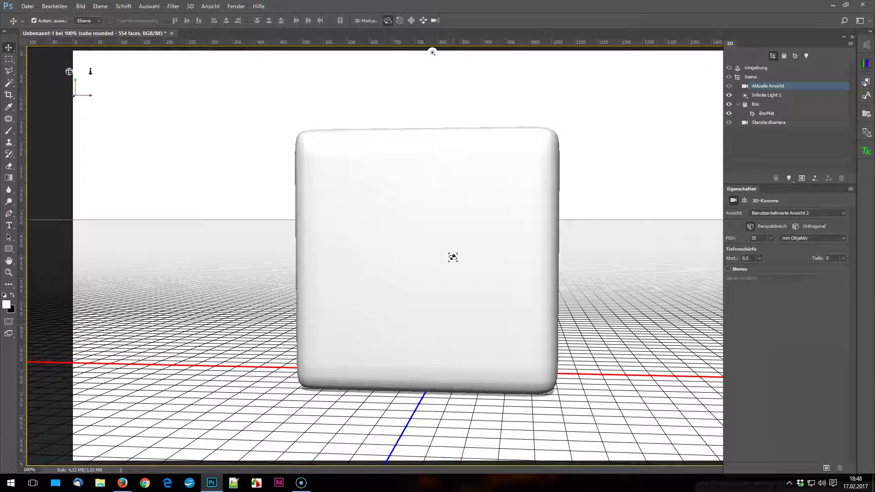
{"action": "left_click", "coordinate": [442, 240]}
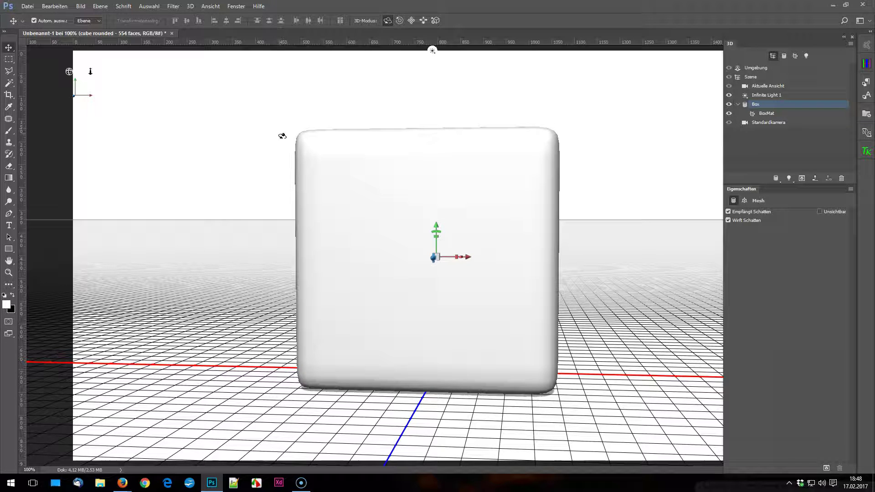
{"action": "mouse_move", "coordinate": [289, 146]}
{"action": "left_mouse_down"}
{"action": "mouse_move", "coordinate": [360, 160]}
{"action": "mouse_move", "coordinate": [391, 197]}
{"action": "mouse_move", "coordinate": [351, 166]}
{"action": "left_mouse_up"}
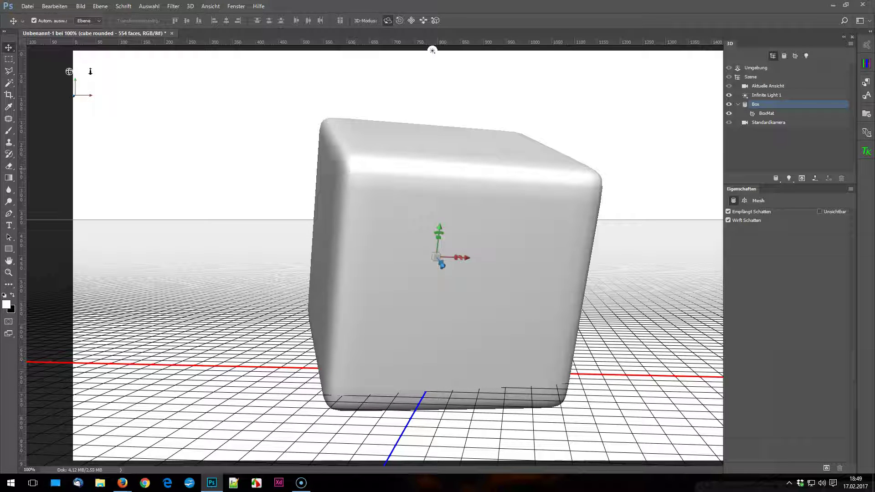
{"action": "key", "text": "ctrl+z"}
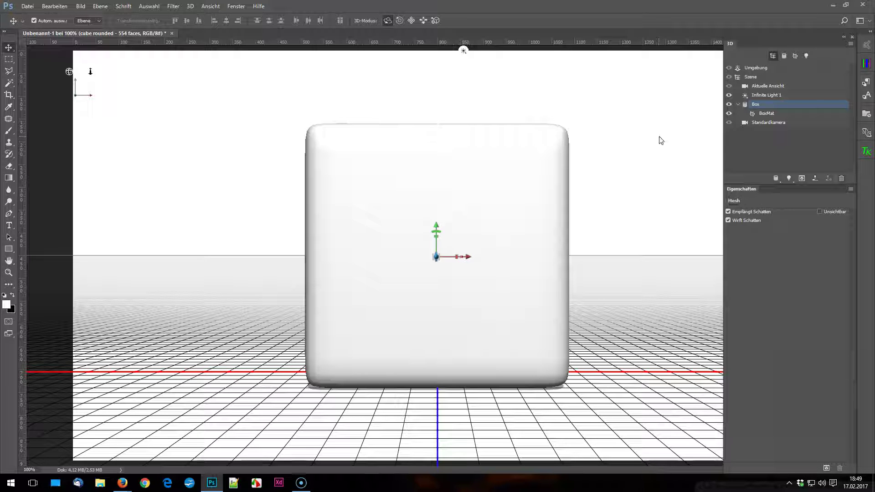
{"action": "left_click", "coordinate": [625, 115]}
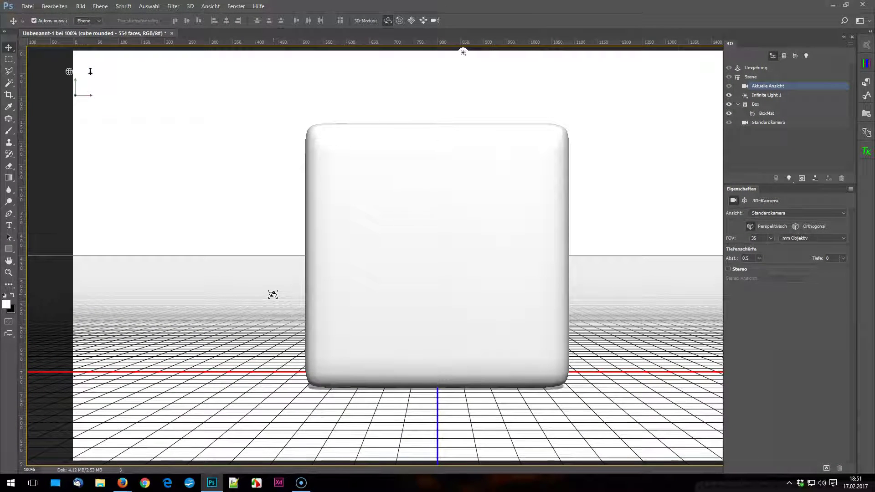
{"action": "mouse_move", "coordinate": [276, 289]}
{"action": "left_mouse_down"}
{"action": "mouse_move", "coordinate": [248, 275]}
{"action": "mouse_move", "coordinate": [262, 294]}
{"action": "mouse_move", "coordinate": [304, 286]}
{"action": "left_mouse_up"}
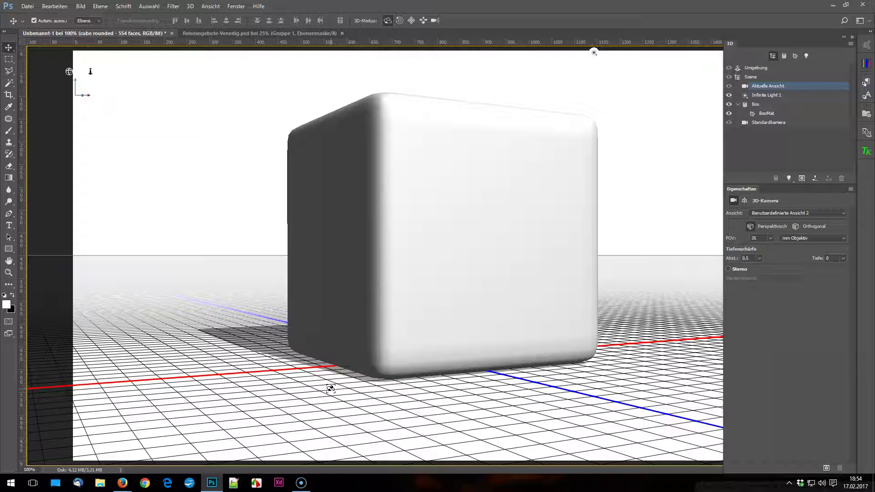
{"action": "left_click", "coordinate": [277, 34]}
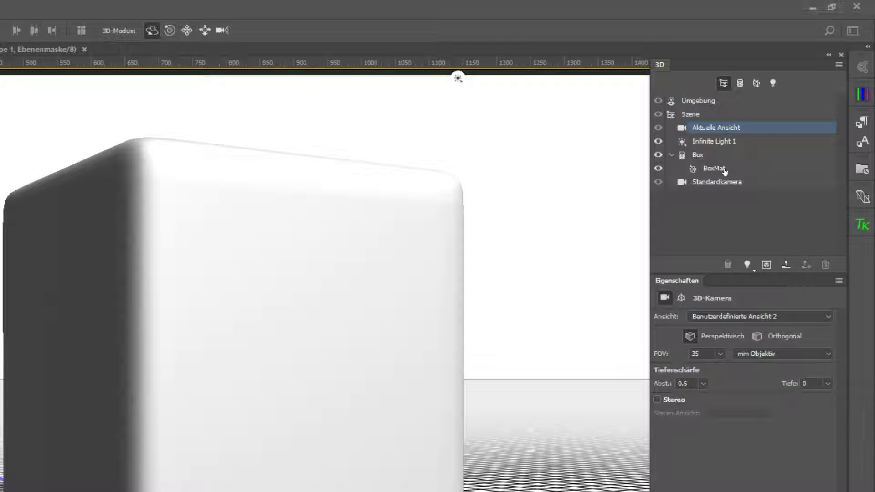
- Load Reiseangebote-Venedig.psd as the BoxMat diffuse texture of the rounded cube
{"action": "left_click", "coordinate": [725, 170]}
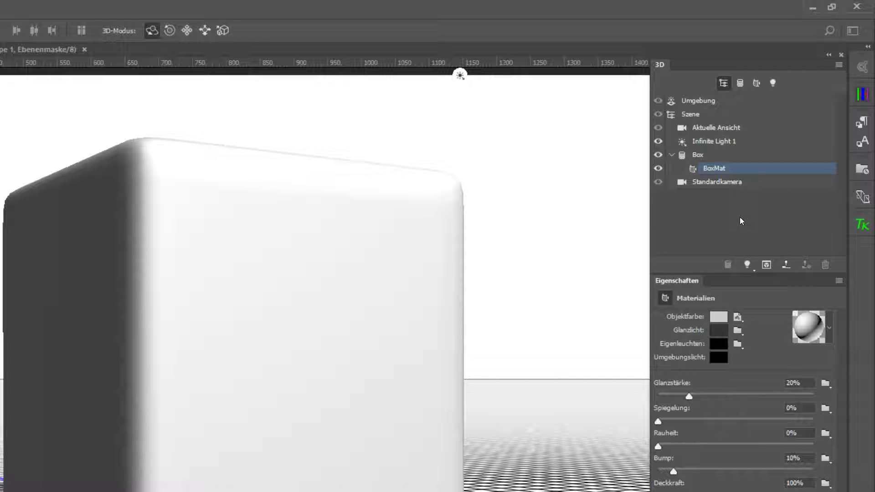
{"action": "left_click", "coordinate": [739, 319]}
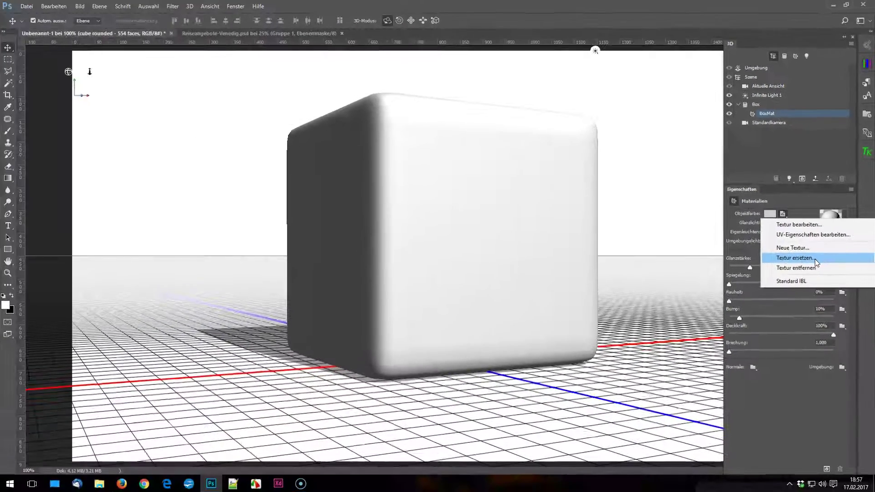
{"action": "left_click", "coordinate": [815, 260]}
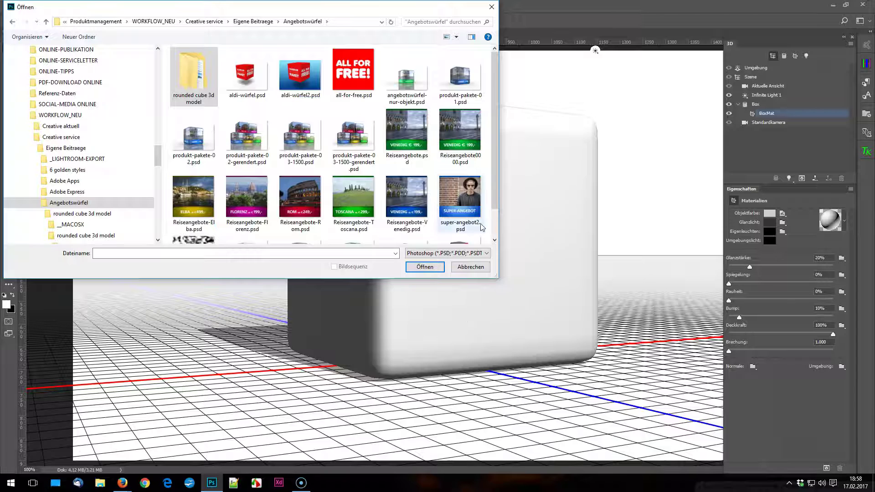
{"action": "left_click", "coordinate": [412, 194]}
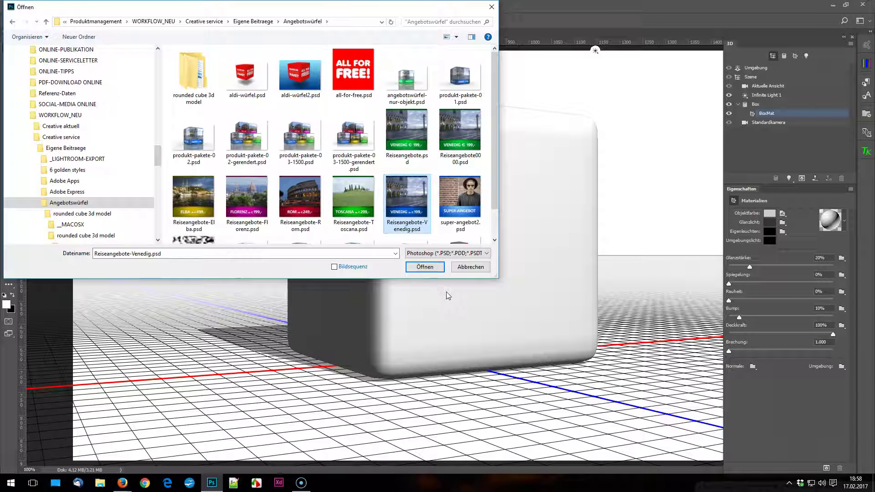
{"action": "left_click", "coordinate": [424, 266]}
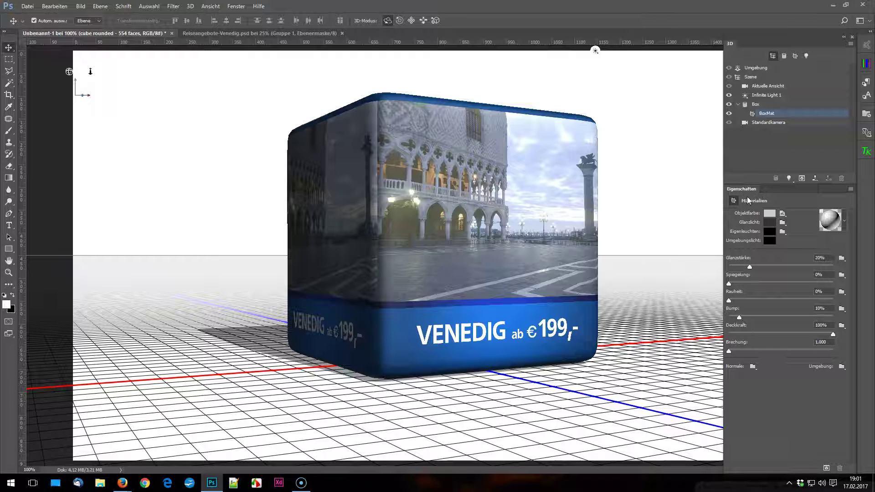
- Set BoxMat gloss to 100% and reflection to 14%, then select the current camera view
{"action": "double_click", "coordinate": [820, 258]}
{"action": "type", "text": "10"}
{"action": "key", "text": "Return"}
{"action": "type", "text": "0"}
{"action": "key", "text": "Return"}
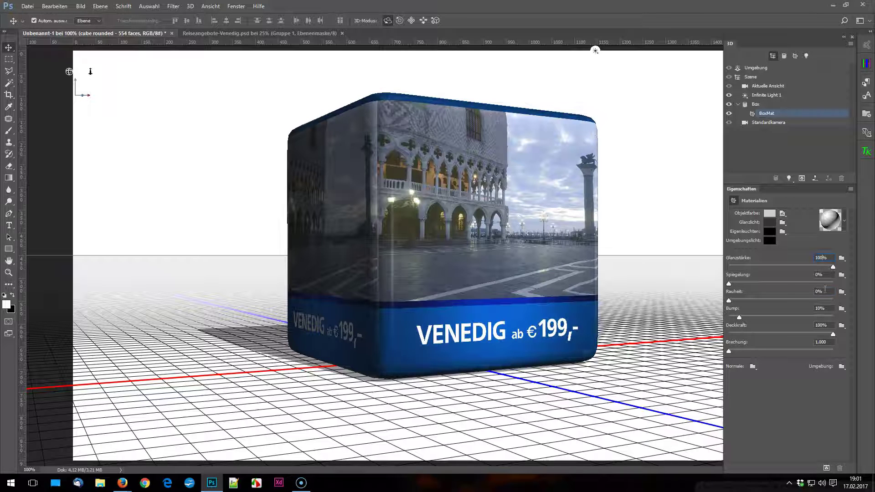
{"action": "double_click", "coordinate": [820, 292]}
{"action": "type", "text": "4"}
{"action": "key", "text": "Return"}
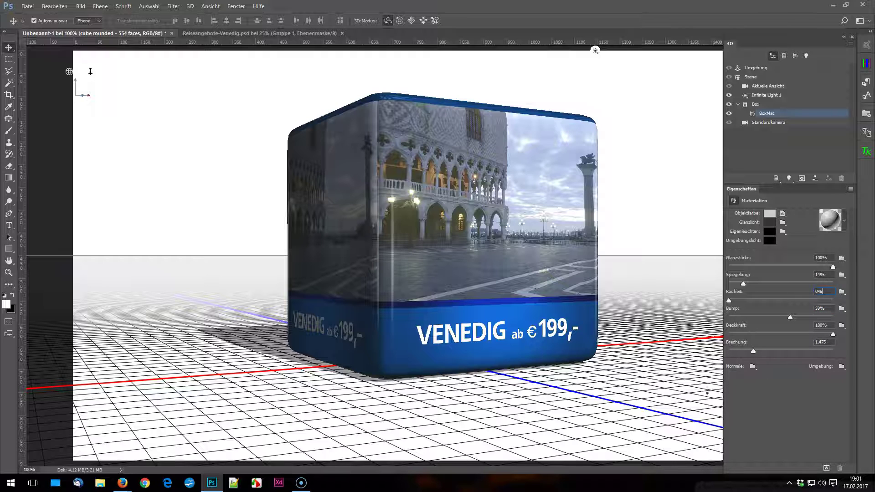
{"action": "left_click", "coordinate": [295, 402]}
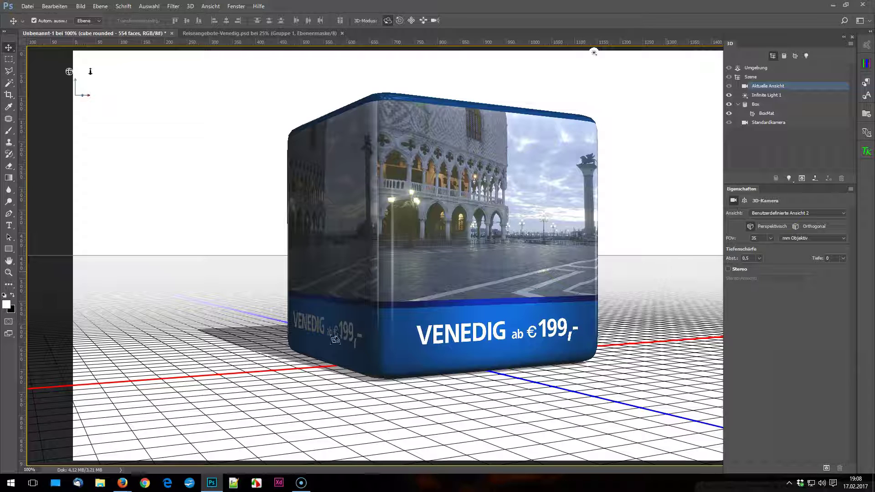
- Create a new 3000 × 2000 pixel transparent document
{"action": "left_click", "coordinate": [28, 6]}
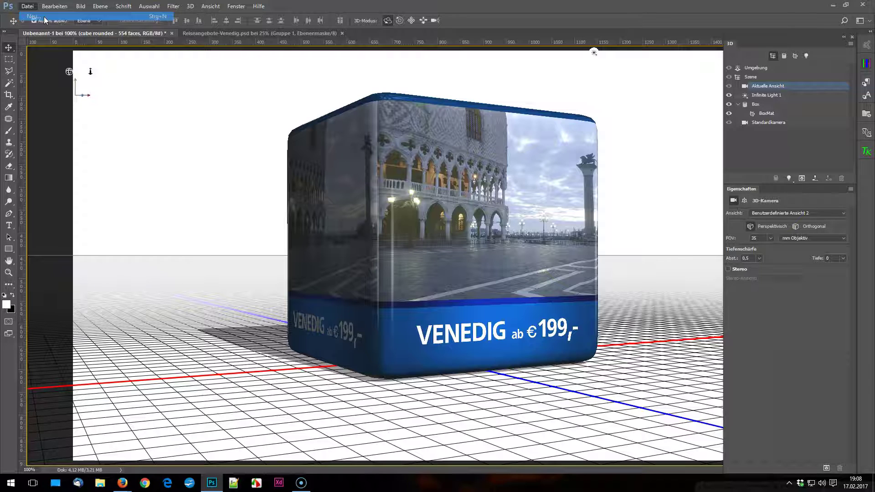
{"action": "double_click", "coordinate": [298, 178]}
{"action": "type", "text": "3000"}
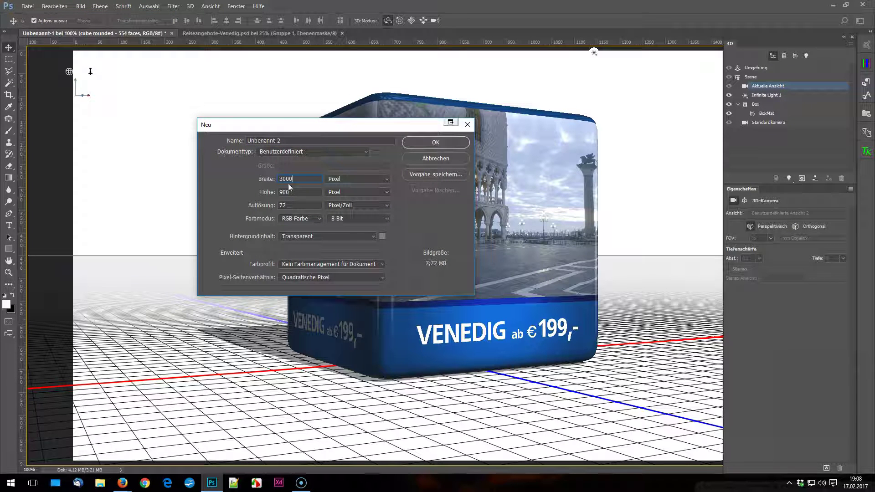
{"action": "key", "text": "Tab"}
{"action": "type", "text": "2000"}
{"action": "key", "text": "Return"}
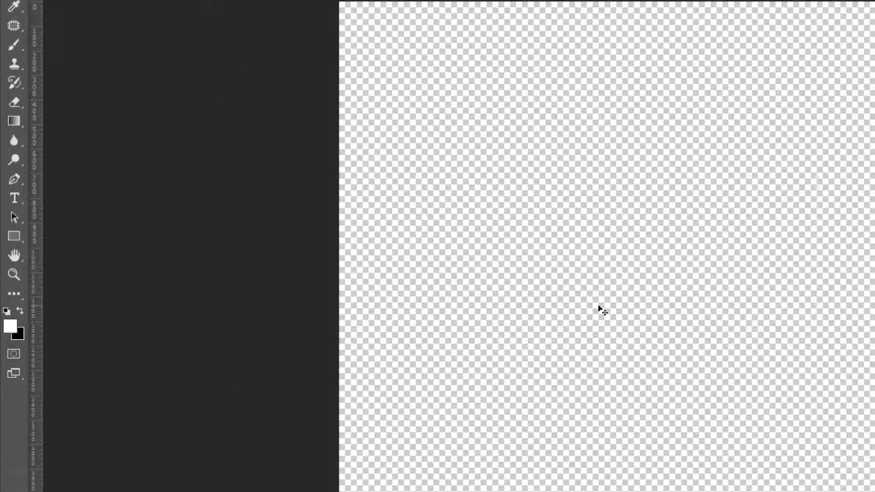
- Reset colours to black and white, render Wolken clouds, and apply a 29,1 Gaussian blur
{"action": "left_click", "coordinate": [22, 310]}
{"action": "left_click", "coordinate": [22, 311]}
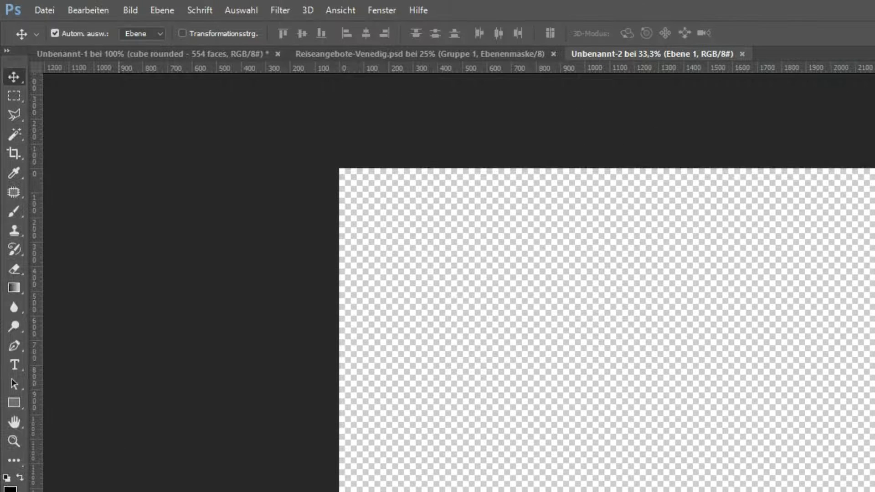
{"action": "left_click", "coordinate": [280, 10]}
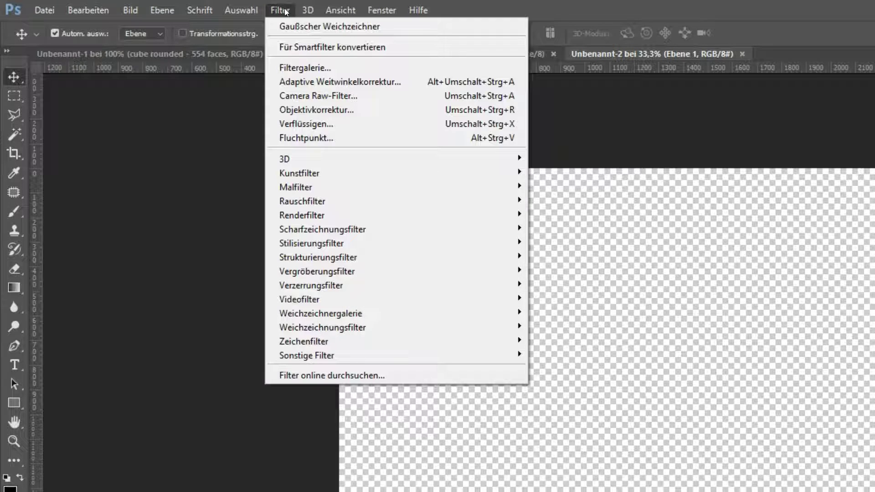
{"action": "mouse_move", "coordinate": [397, 215]}
{"action": "left_click", "coordinate": [561, 319]}
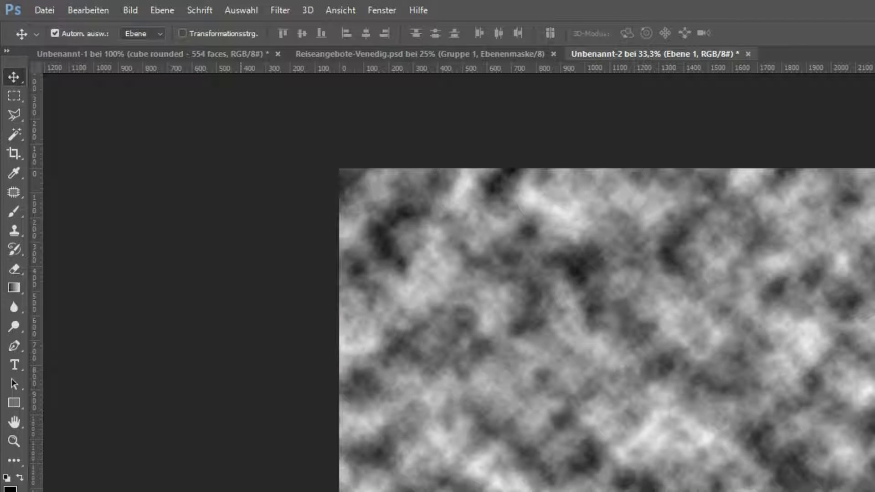
{"action": "left_click", "coordinate": [280, 13]}
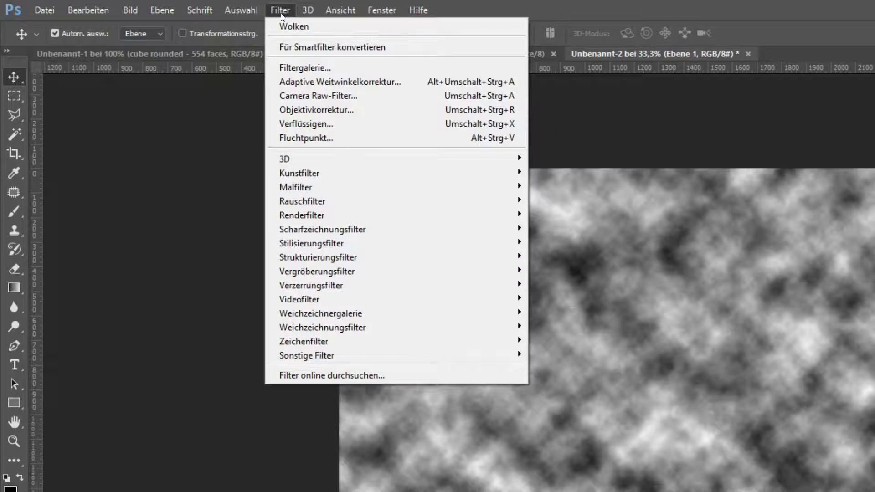
{"action": "mouse_move", "coordinate": [322, 327]}
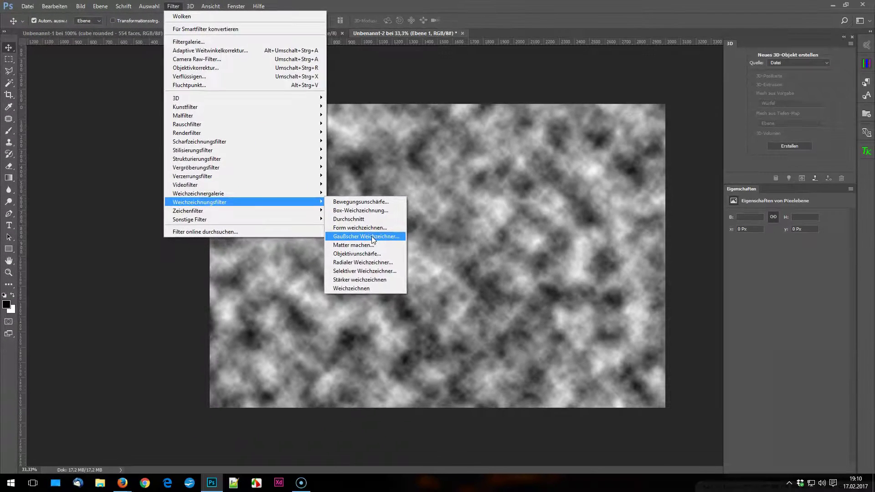
{"action": "left_click", "coordinate": [592, 383]}
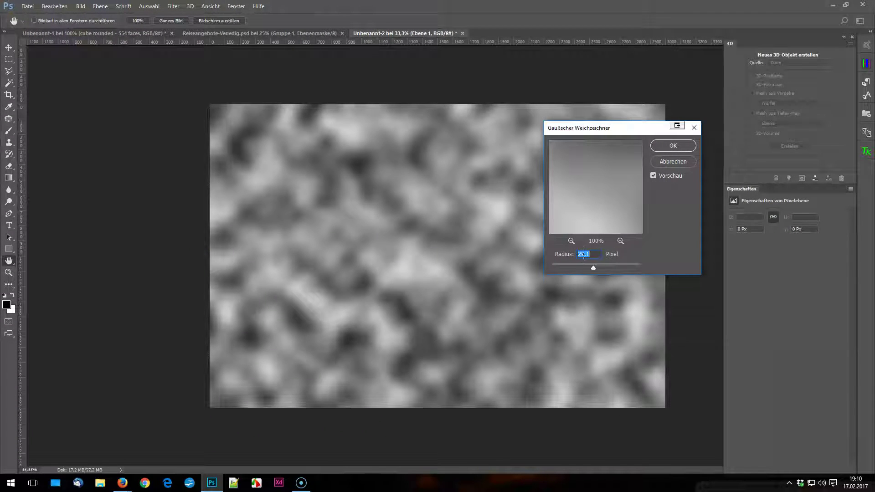
{"action": "left_click", "coordinate": [676, 147]}
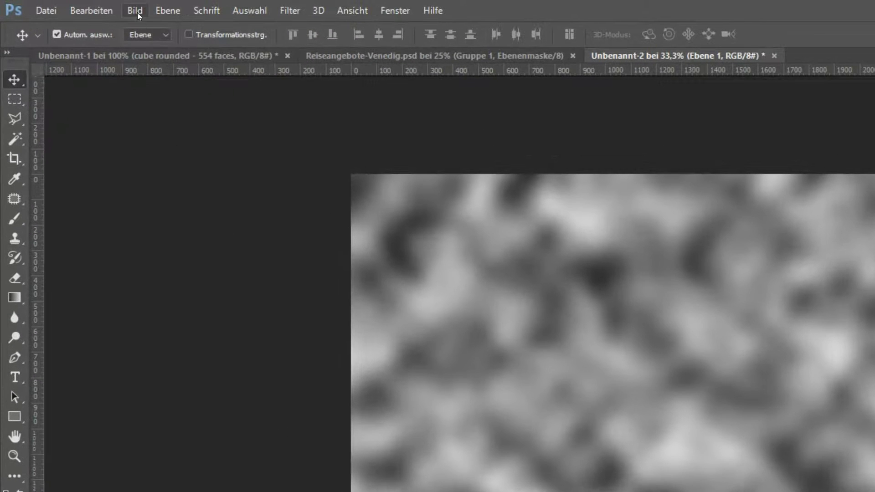
- Apply an S-shaped Gradationskurven curve, darkening shadows and brightening highlights of the clouds
{"action": "left_click", "coordinate": [138, 13]}
{"action": "mouse_move", "coordinate": [218, 49]}
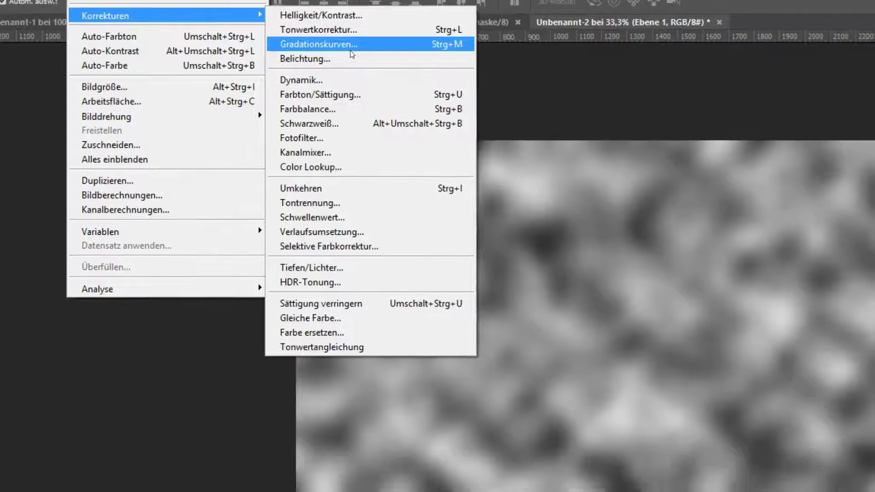
{"action": "left_click", "coordinate": [401, 78]}
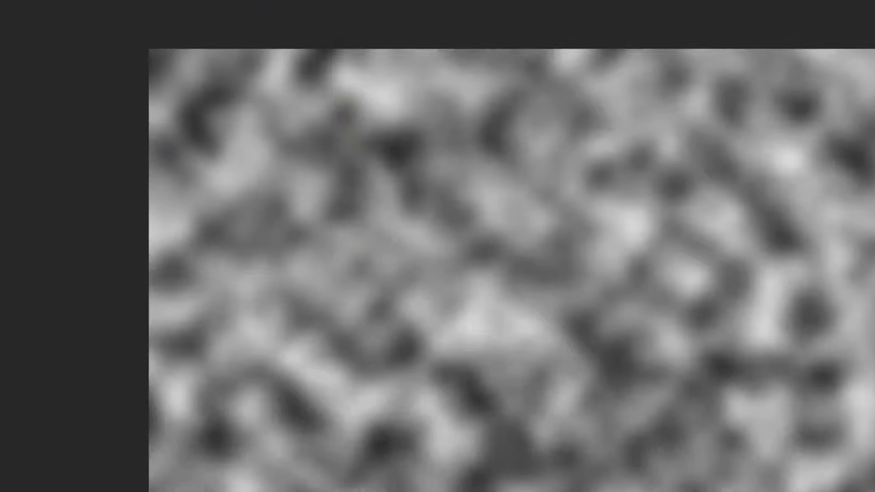
{"action": "left_click_drag", "start_coordinate": [365, 323], "coordinate": [386, 322]}
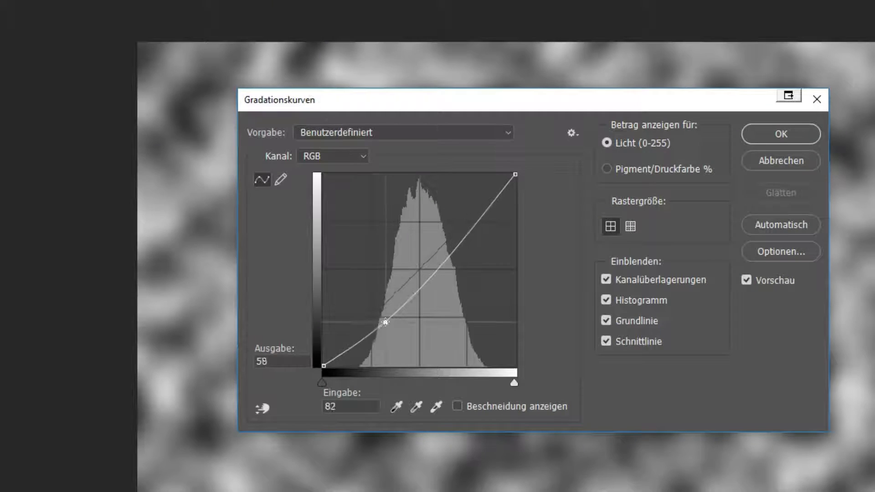
{"action": "left_click_drag", "start_coordinate": [455, 254], "coordinate": [441, 218]}
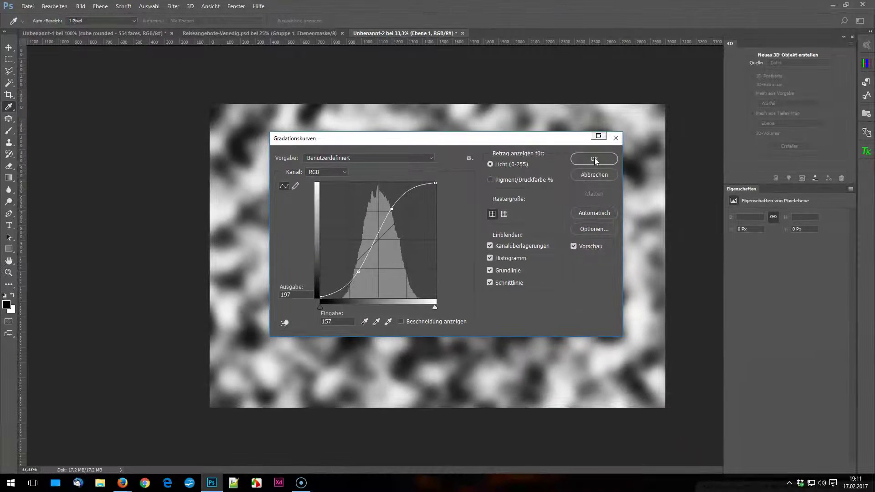
{"action": "left_click", "coordinate": [594, 159]}
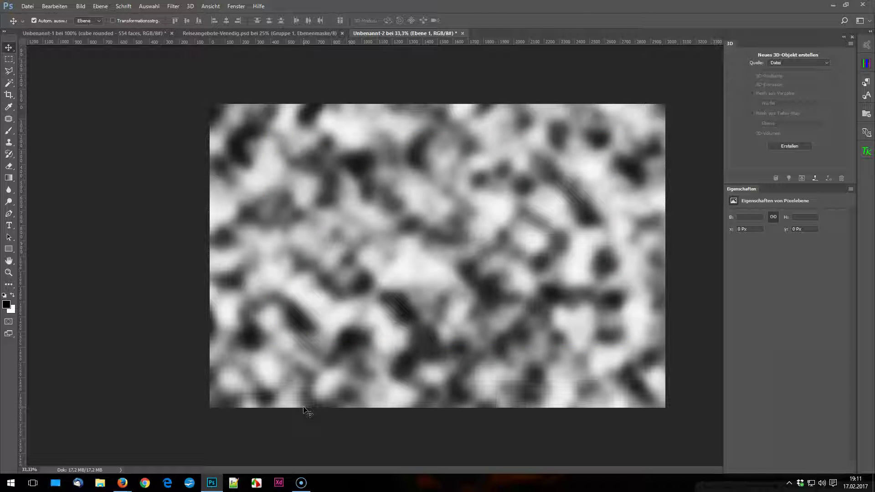
- Save the cloud texture with Speichern unter, then show the cube scene's Umgebung settings
{"action": "left_click", "coordinate": [27, 7]}
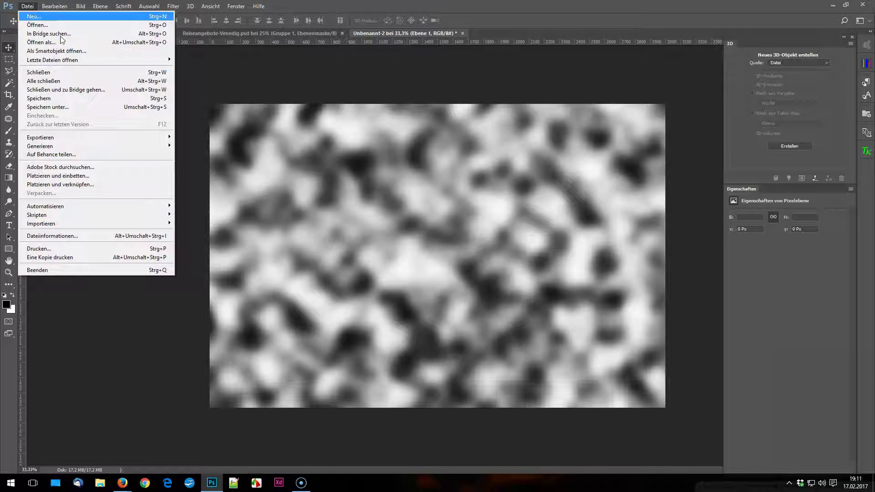
{"action": "left_click", "coordinate": [84, 105]}
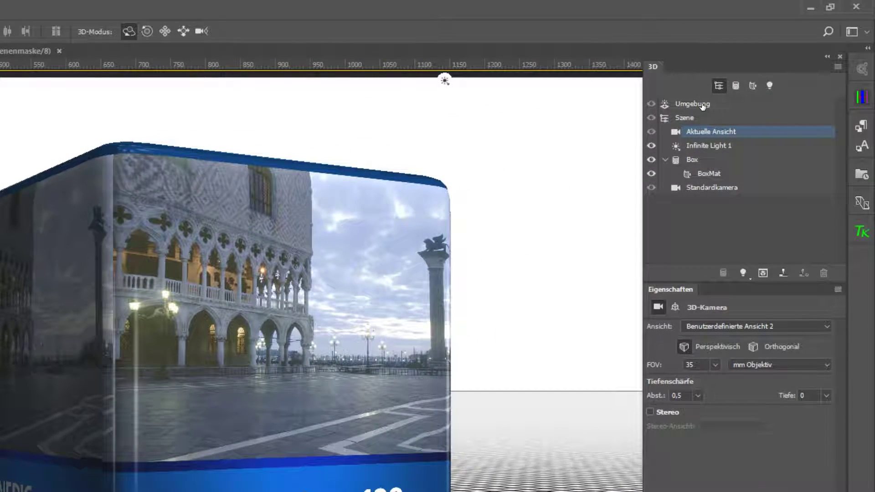
{"action": "left_click", "coordinate": [703, 106]}
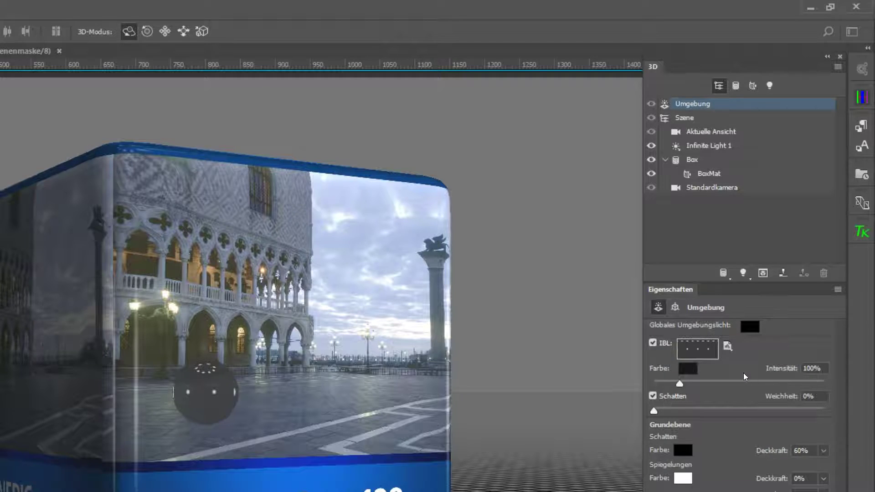
- Replace the environment's IBL texture with map.psd from the Angebotswürfel folder
{"action": "left_click", "coordinate": [728, 347]}
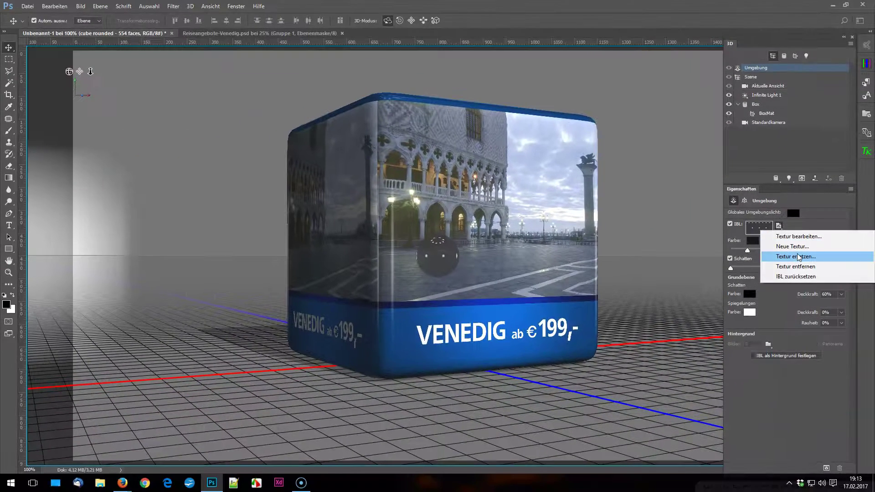
{"action": "left_click", "coordinate": [799, 258]}
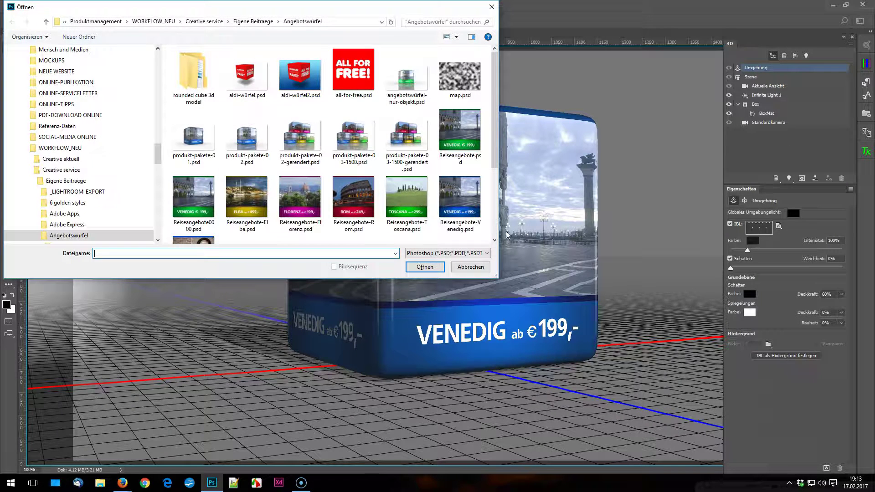
{"action": "left_click", "coordinate": [464, 89]}
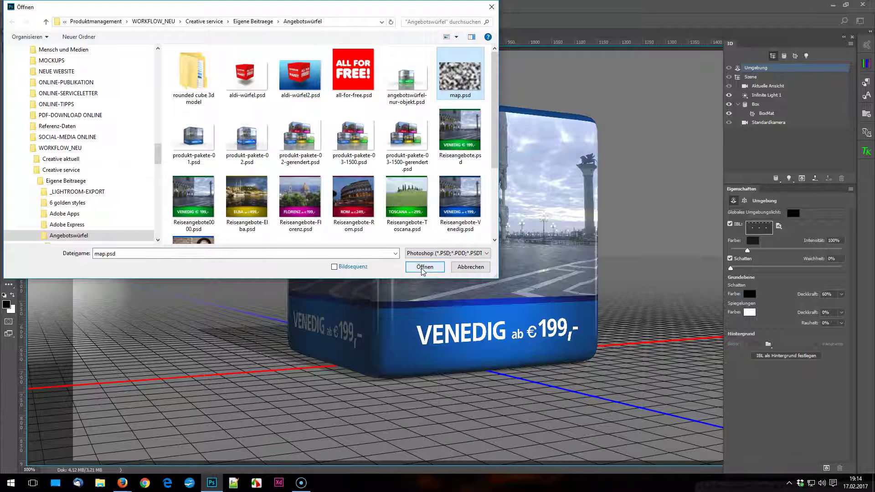
{"action": "left_click", "coordinate": [423, 269]}
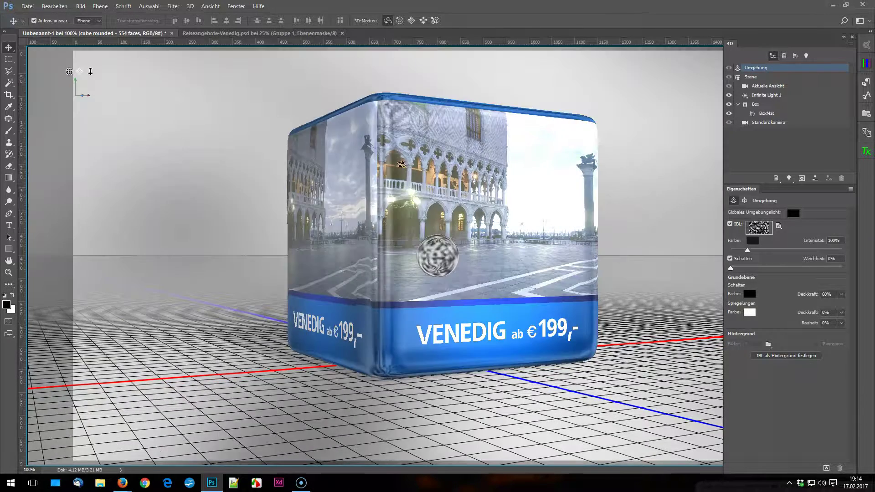
- Rotate the IBL environment light, set its intensity to 74%, and set reflection opacity to 60%
{"action": "left_click_drag", "start_coordinate": [401, 164], "coordinate": [489, 116]}
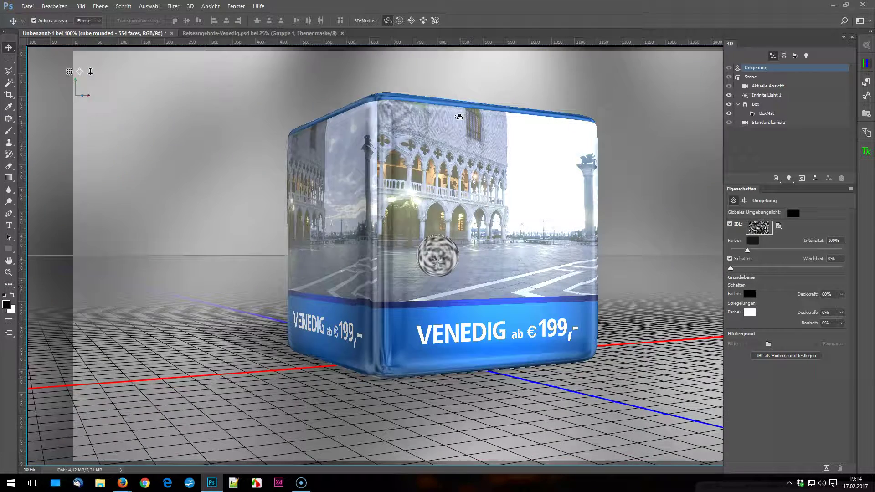
{"action": "left_click_drag", "start_coordinate": [489, 115], "coordinate": [457, 111]}
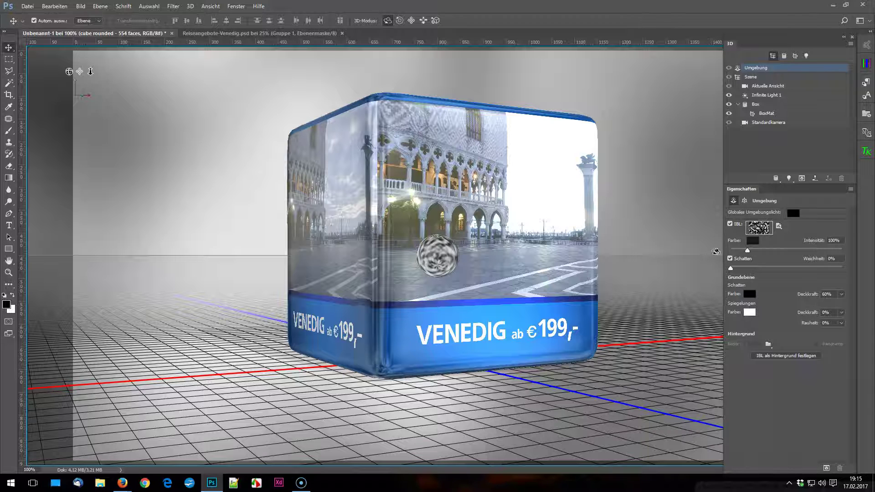
{"action": "left_click_drag", "start_coordinate": [747, 251], "coordinate": [745, 250]}
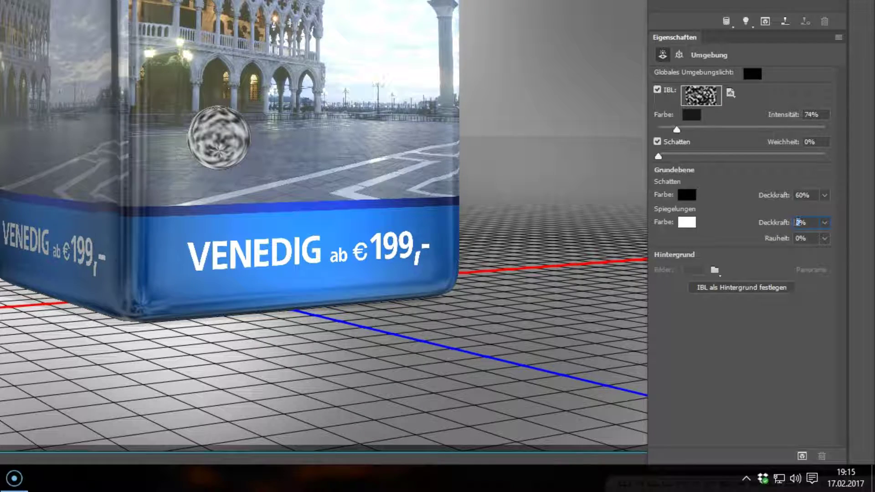
{"action": "type", "text": "60"}
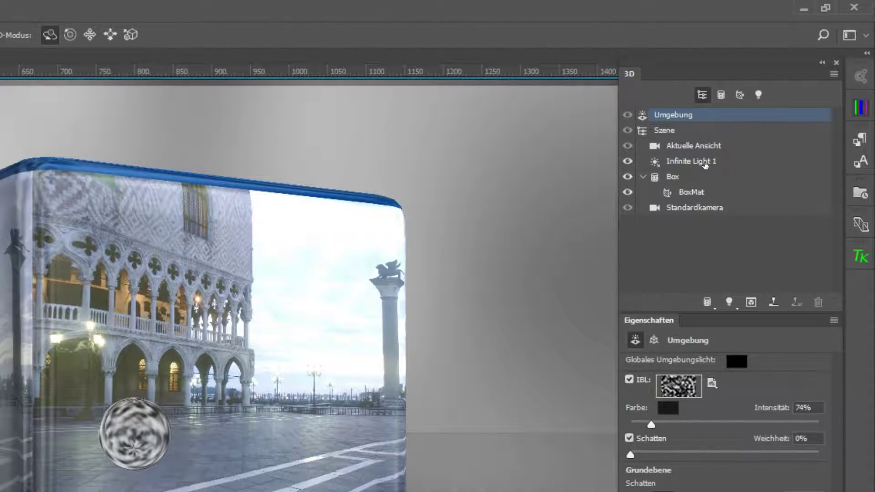
- Re-aim Infinite Light 1 to brighten the cube's left face, then return to Aktuelle Ansicht
{"action": "left_click", "coordinate": [704, 162]}
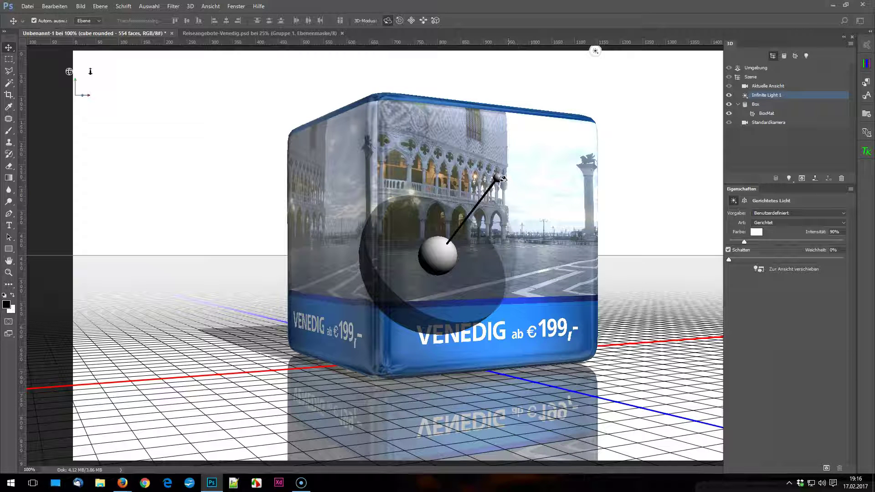
{"action": "mouse_move", "coordinate": [485, 204]}
{"action": "left_mouse_down"}
{"action": "mouse_move", "coordinate": [447, 256]}
{"action": "mouse_move", "coordinate": [465, 264]}
{"action": "left_mouse_up"}
{"action": "left_click", "coordinate": [607, 195]}
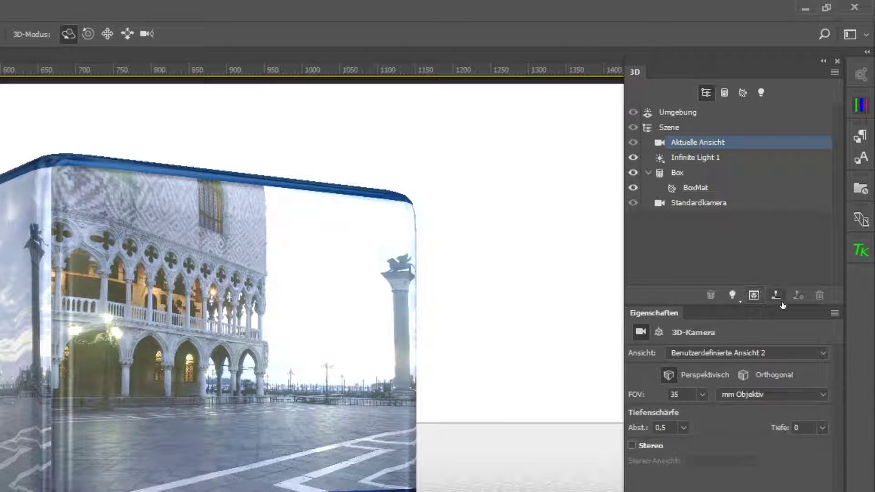
- Render the cube scene with reflections and bring up the Bild > Arbeitsfläche canvas size settings
{"action": "left_click", "coordinate": [754, 295]}
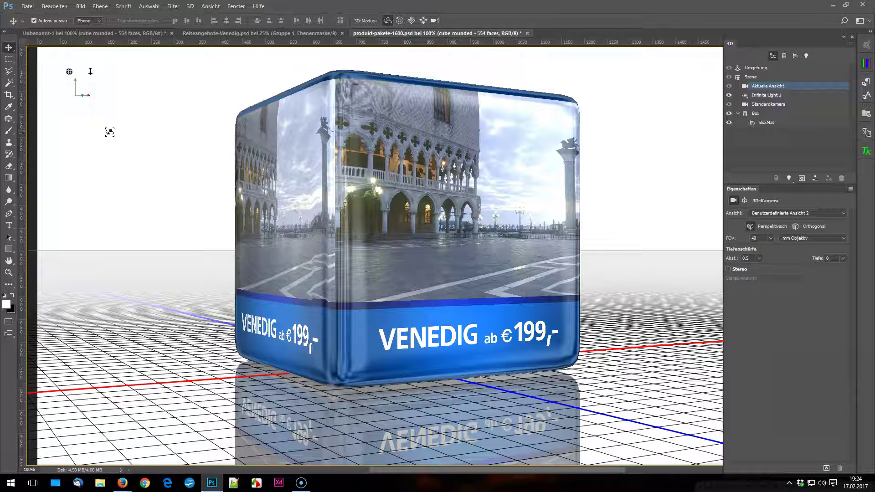
{"action": "left_click", "coordinate": [30, 8]}
{"action": "left_click", "coordinate": [30, 8]}
{"action": "left_click", "coordinate": [81, 5]}
{"action": "left_click", "coordinate": [113, 80]}
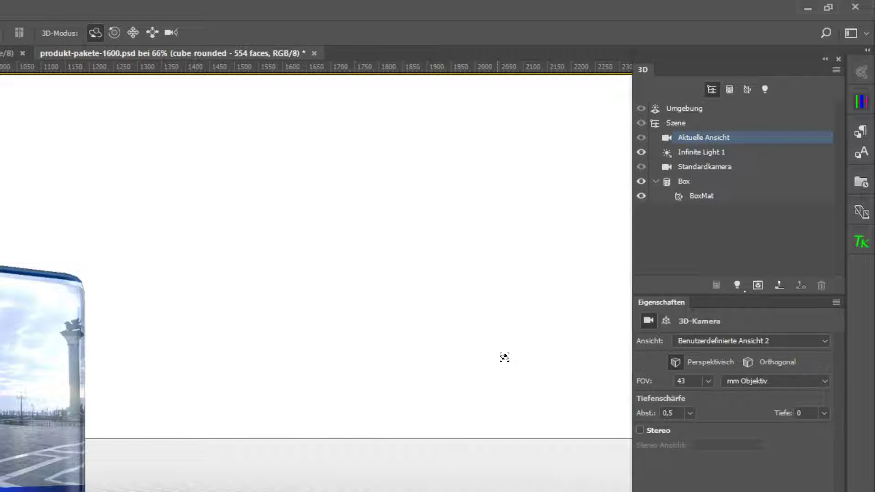
- Duplicate the Box cube with Objekt duplizieren from the 3D panel menu, creating Box 1
{"action": "left_click", "coordinate": [691, 182]}
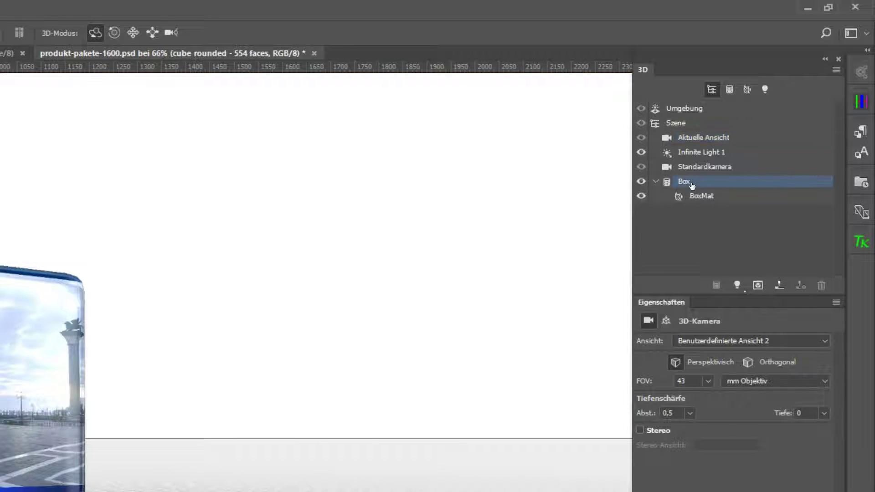
{"action": "left_click", "coordinate": [836, 71]}
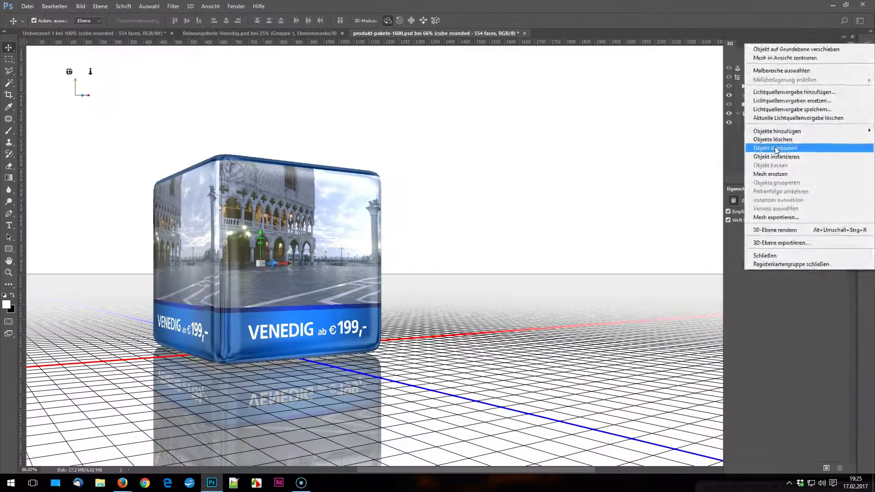
{"action": "left_click", "coordinate": [776, 151]}
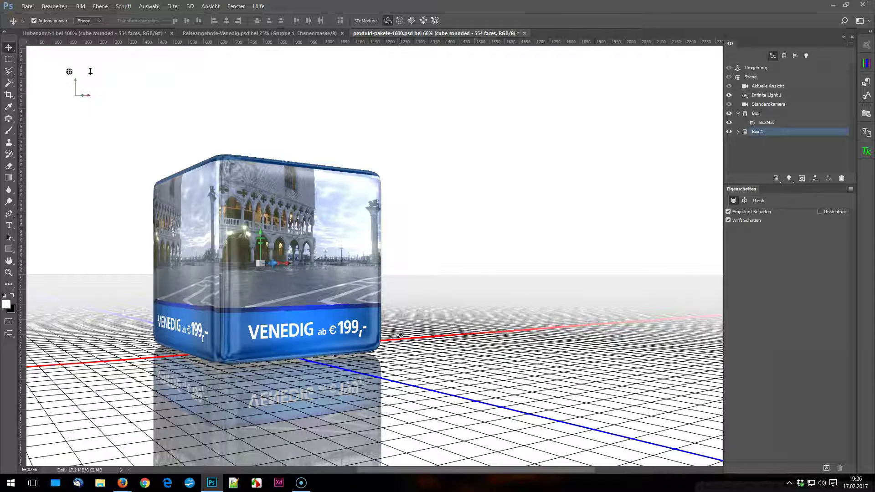
{"action": "scroll", "coordinate": [357, 276], "scroll_direction": "up", "scroll_amount": 2}
{"action": "scroll", "coordinate": [357, 272], "scroll_direction": "up", "scroll_amount": 1}
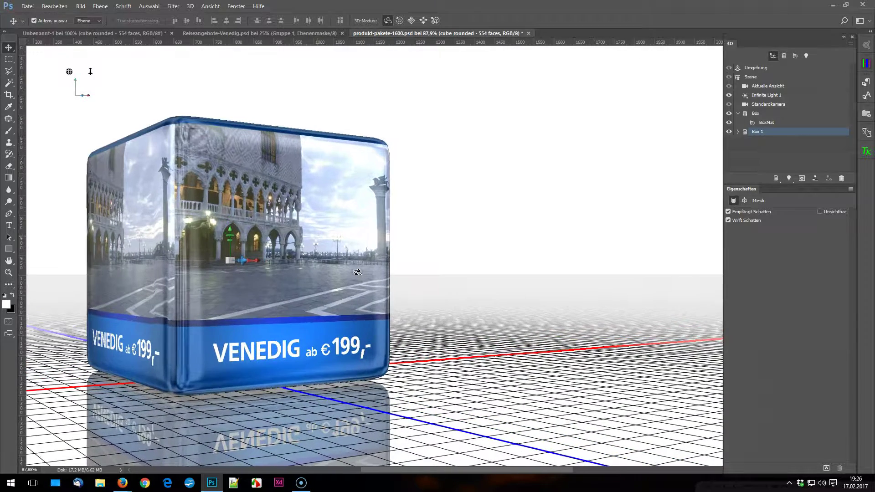
{"action": "scroll", "coordinate": [357, 272], "scroll_direction": "up", "scroll_amount": 1}
{"action": "scroll", "coordinate": [357, 272], "scroll_direction": "up", "scroll_amount": 1}
{"action": "scroll", "coordinate": [357, 272], "scroll_direction": "up", "scroll_amount": 1}
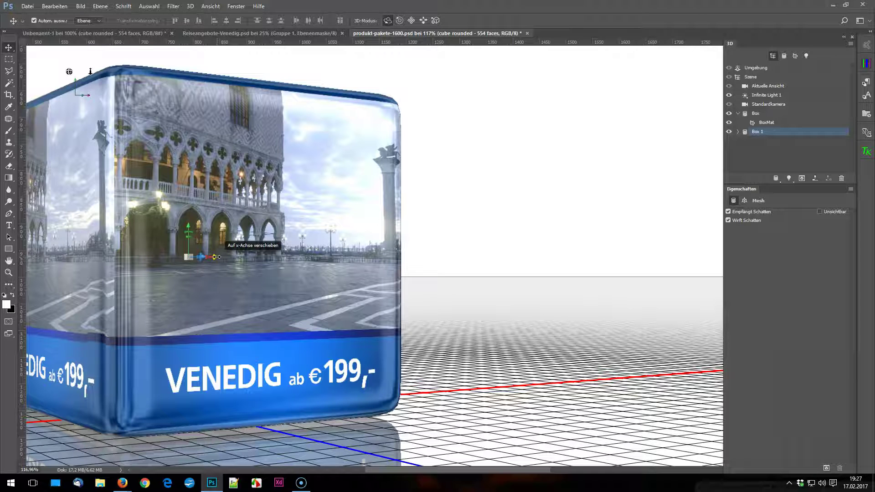
- Drag Box 1 along the red x axis about 8,40 cm right of the Venedig cube
{"action": "left_click_drag", "start_coordinate": [217, 257], "coordinate": [237, 258]}
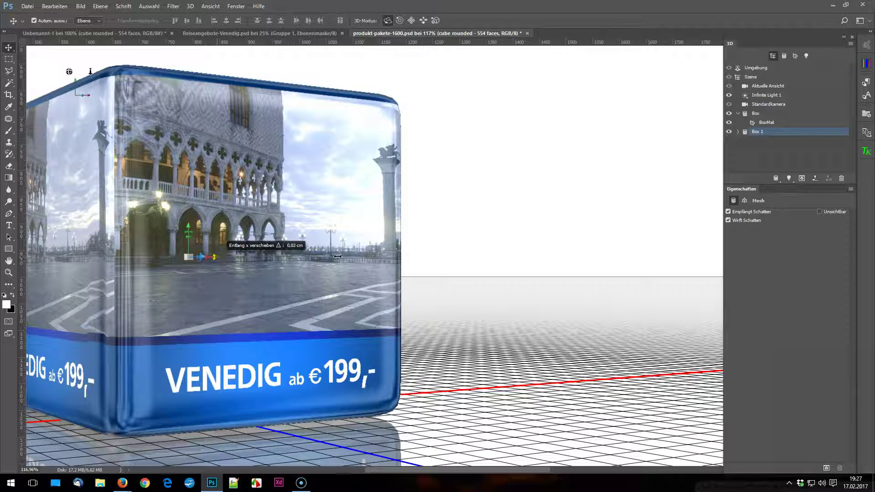
{"action": "left_click_drag", "start_coordinate": [338, 257], "coordinate": [417, 255]}
{"action": "left_click_drag", "start_coordinate": [474, 252], "coordinate": [592, 247]}
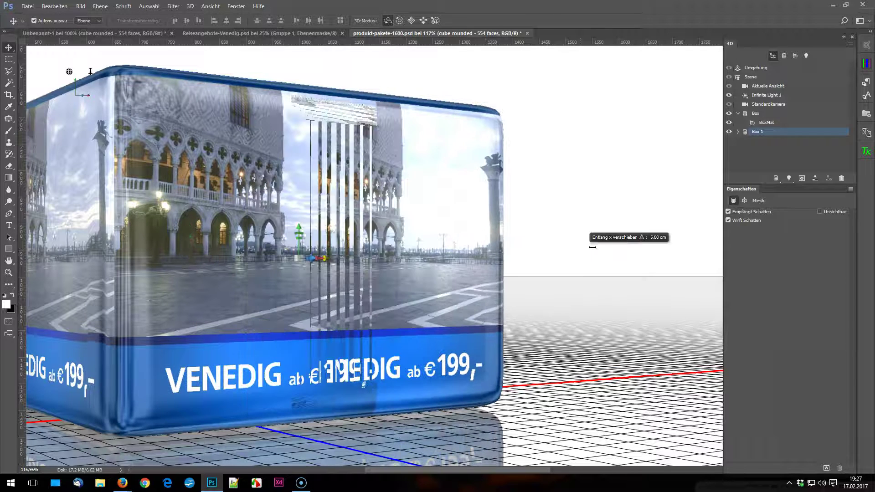
{"action": "left_click_drag", "start_coordinate": [664, 247], "coordinate": [872, 247]}
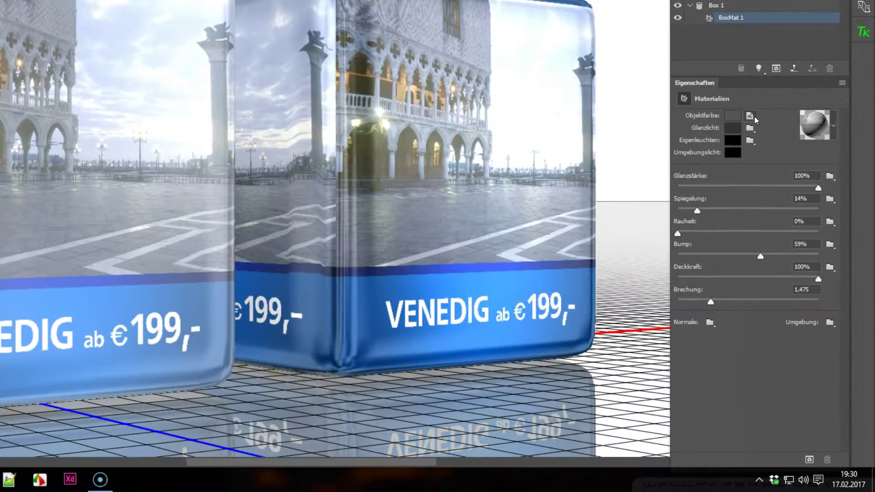
- Replace Box 1's Objektfarbe texture with Reiseangebote-Elba.psd
{"action": "left_click", "coordinate": [782, 213]}
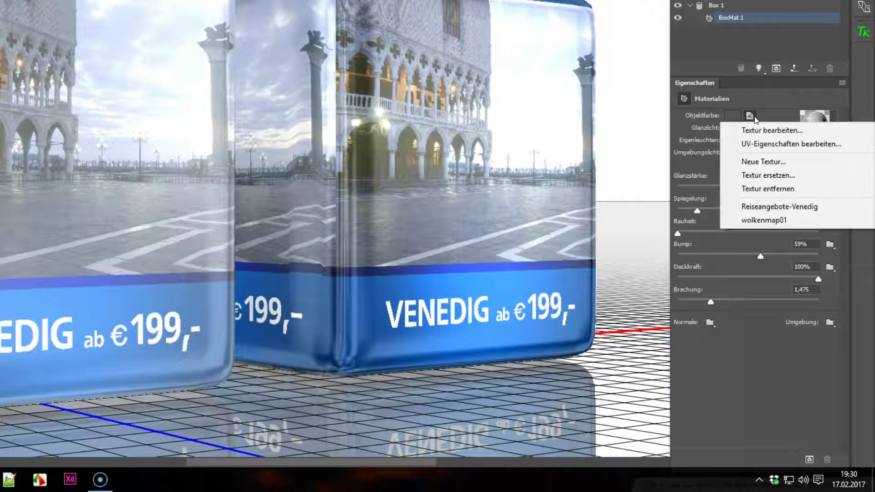
{"action": "left_click", "coordinate": [770, 176]}
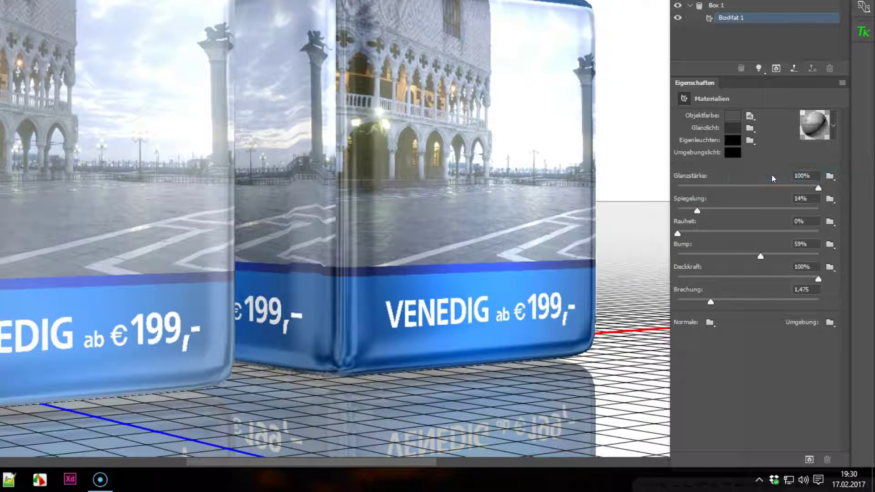
{"action": "left_click", "coordinate": [99, 87]}
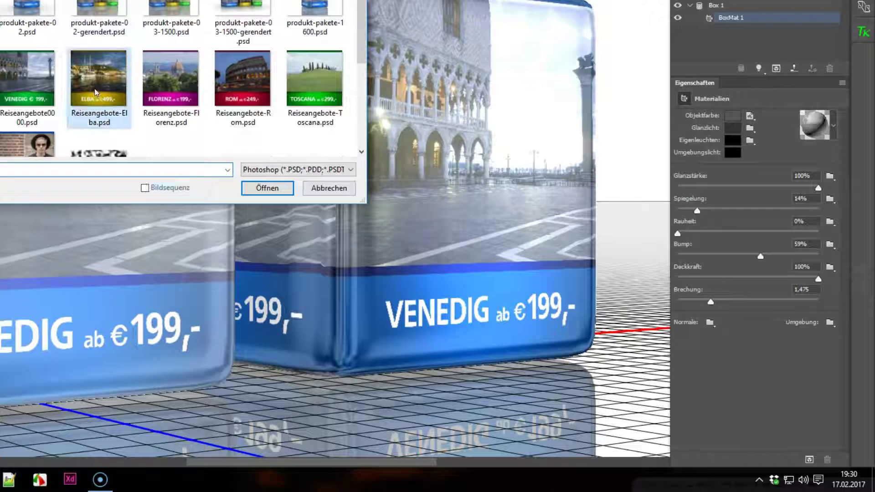
{"action": "left_click", "coordinate": [277, 192]}
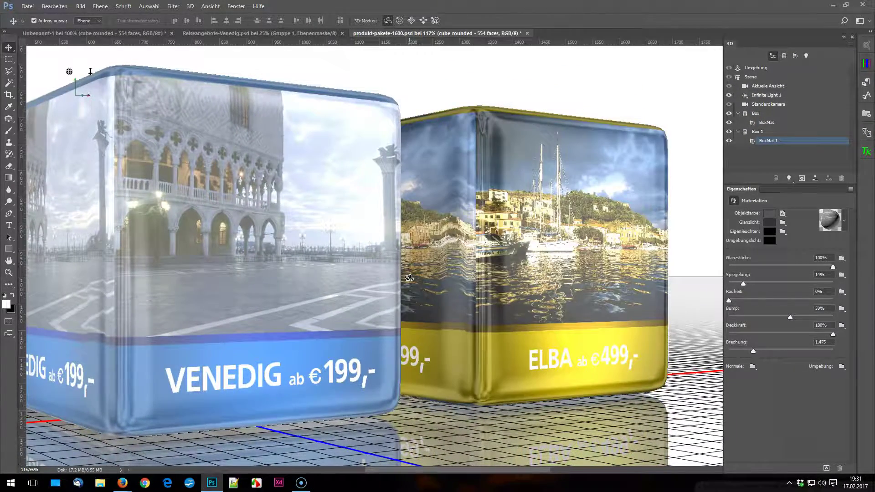
{"action": "scroll", "coordinate": [409, 277], "scroll_direction": "down", "scroll_amount": 1}
{"action": "scroll", "coordinate": [409, 277], "scroll_direction": "down", "scroll_amount": 1}
{"action": "scroll", "coordinate": [409, 277], "scroll_direction": "down", "scroll_amount": 1}
{"action": "scroll", "coordinate": [409, 277], "scroll_direction": "down", "scroll_amount": 1}
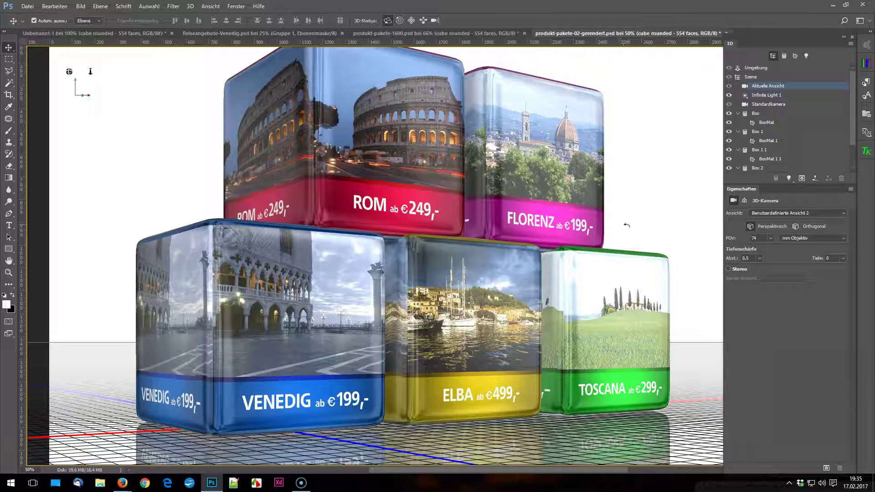
- Dolly the 3D camera slightly closer to the five-cube offer stack
{"action": "left_click_drag", "start_coordinate": [623, 226], "coordinate": [618, 224]}
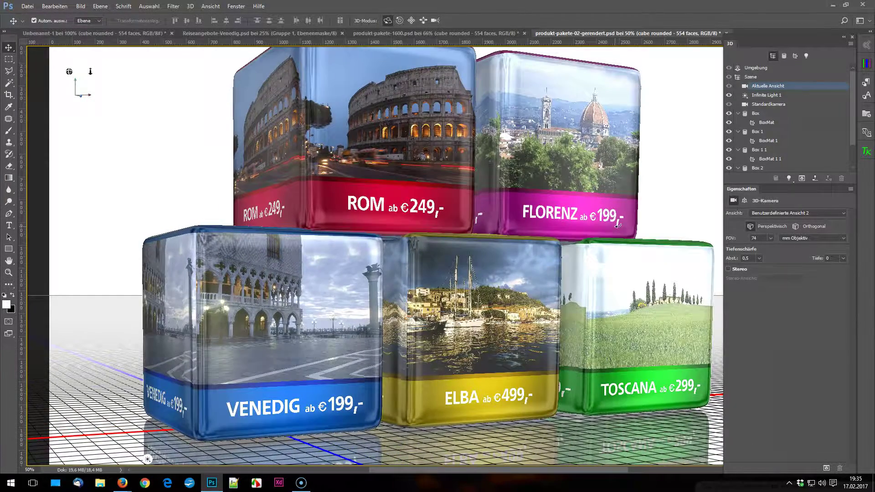